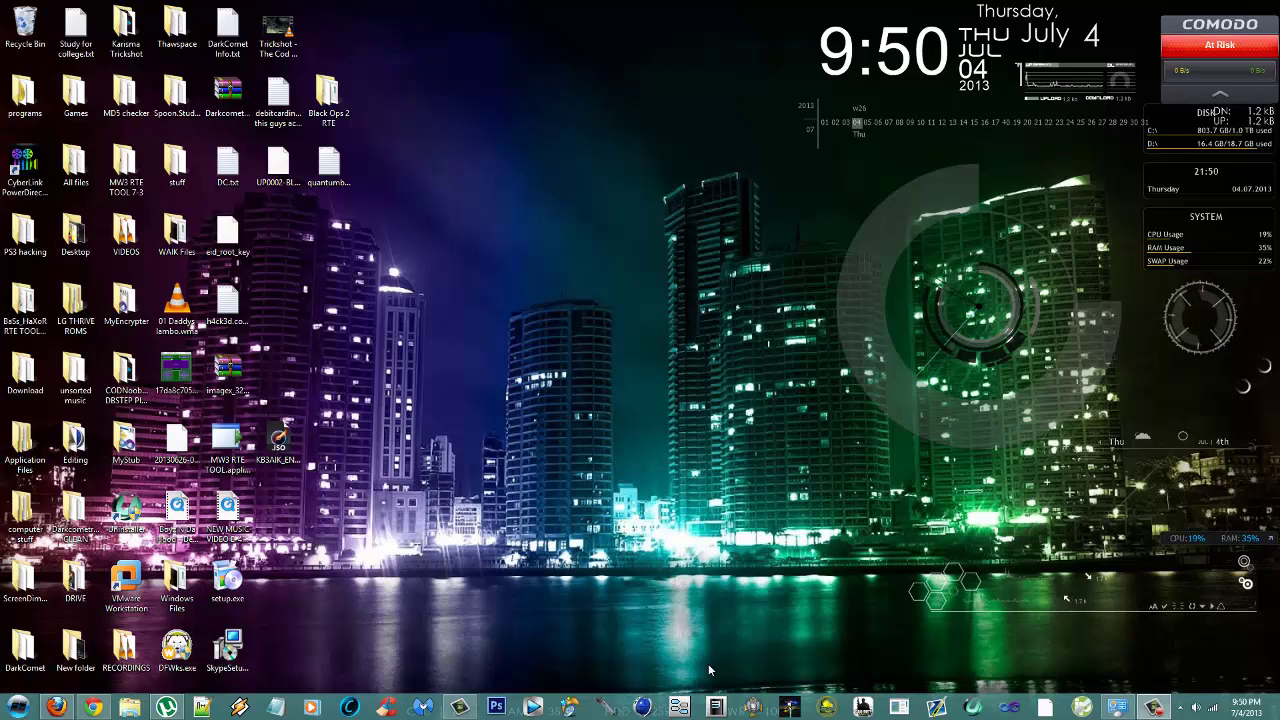
# - Launch ArcSoft ShowBiz and open its video capture module
pyautogui.click(567, 707)
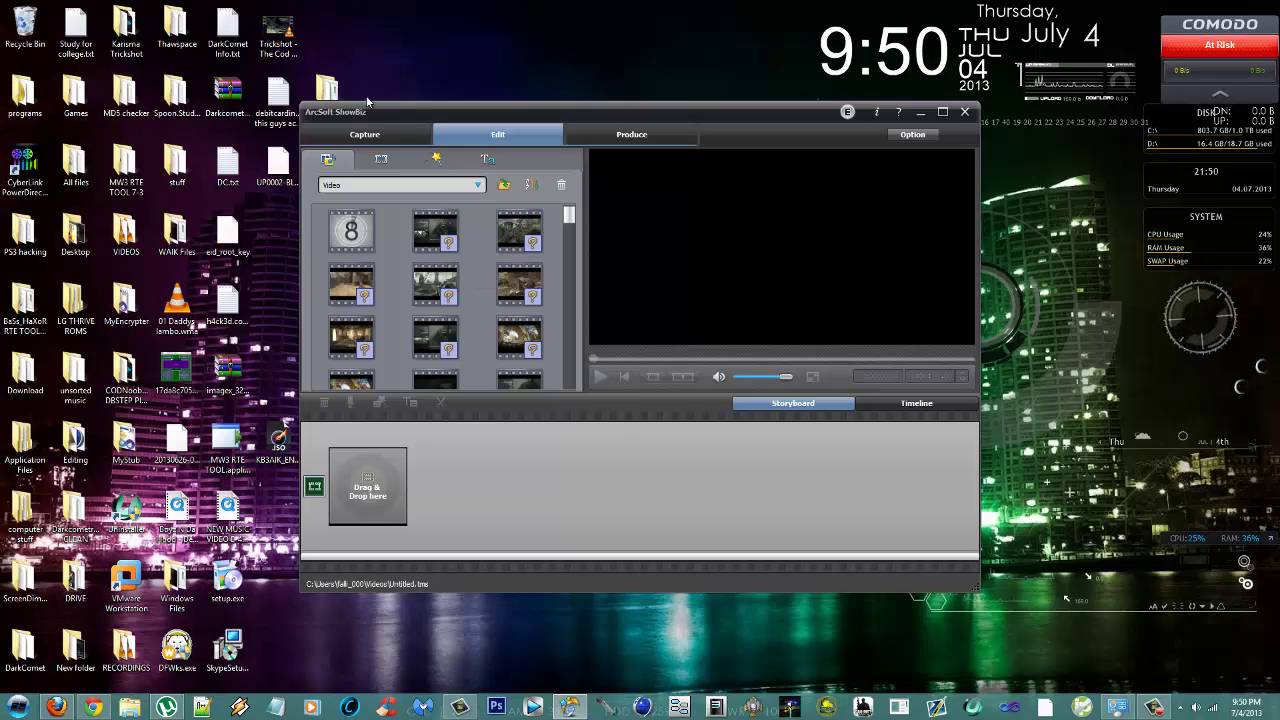
pyautogui.click(365, 134)
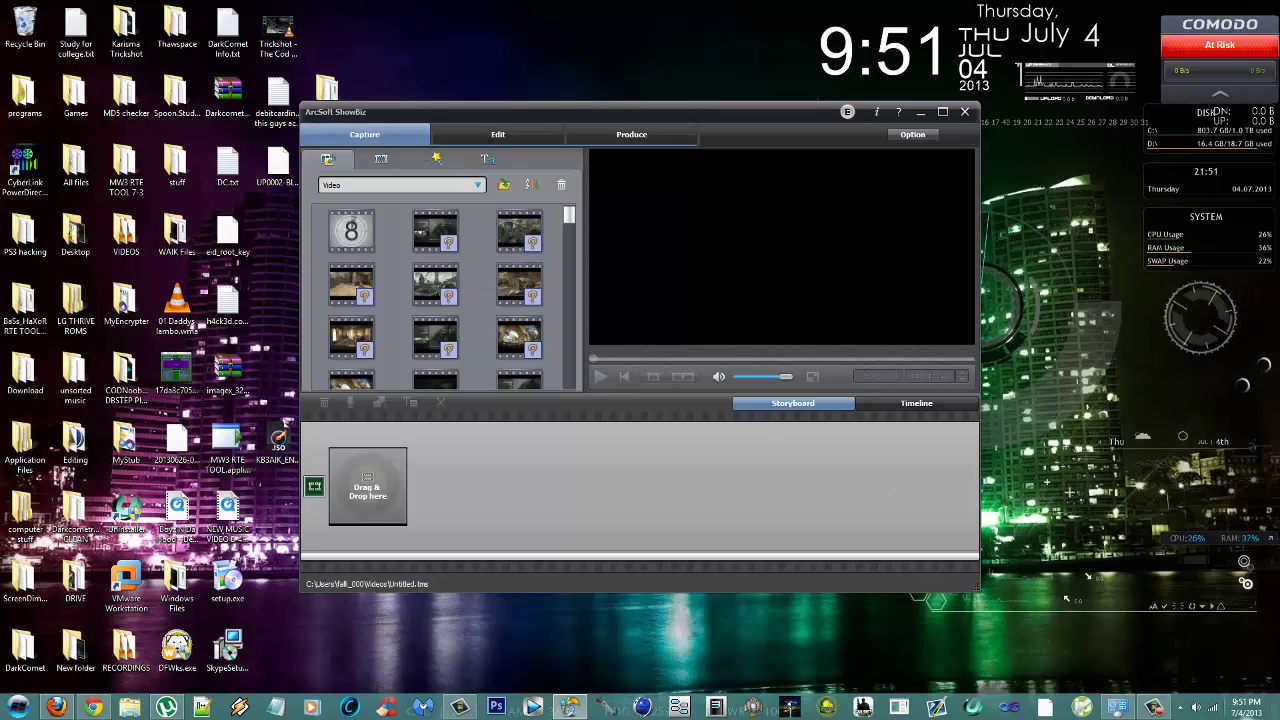
# - Open the Network and Sharing Center and display the computer's network adapters
pyautogui.rightClick(1216, 708)
pyautogui.press('Escape')
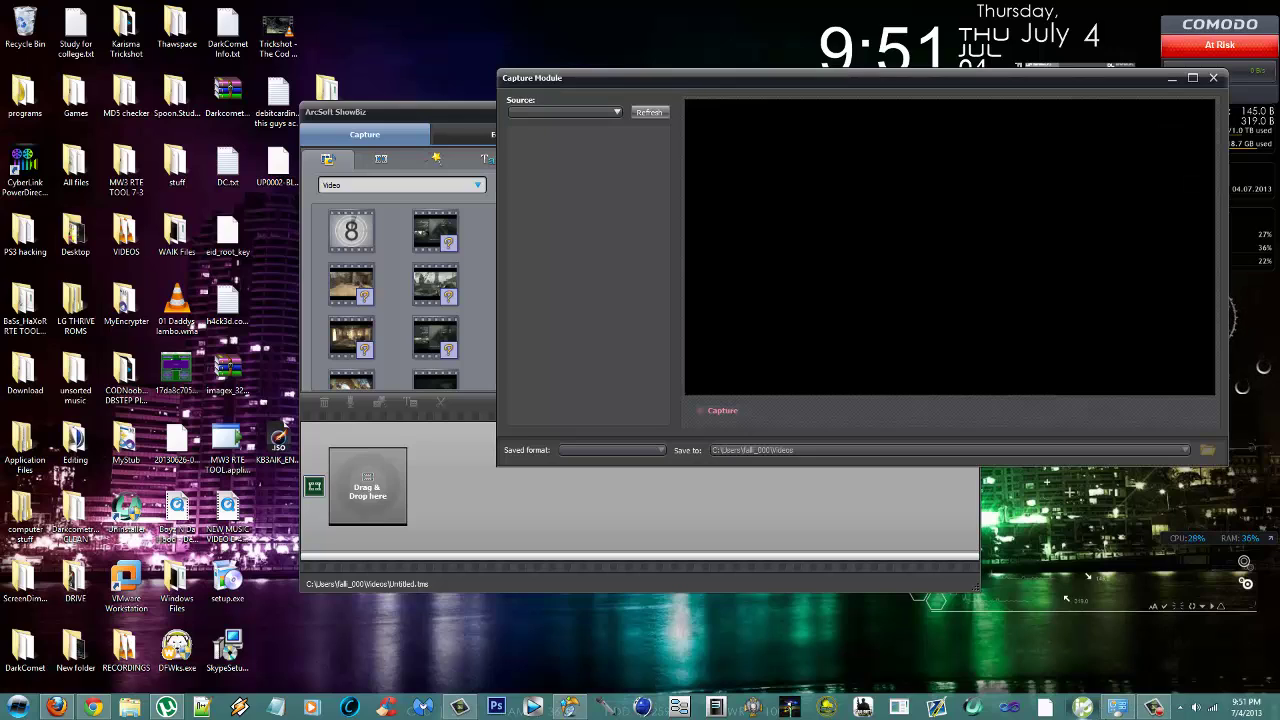
pyautogui.rightClick(1211, 713)
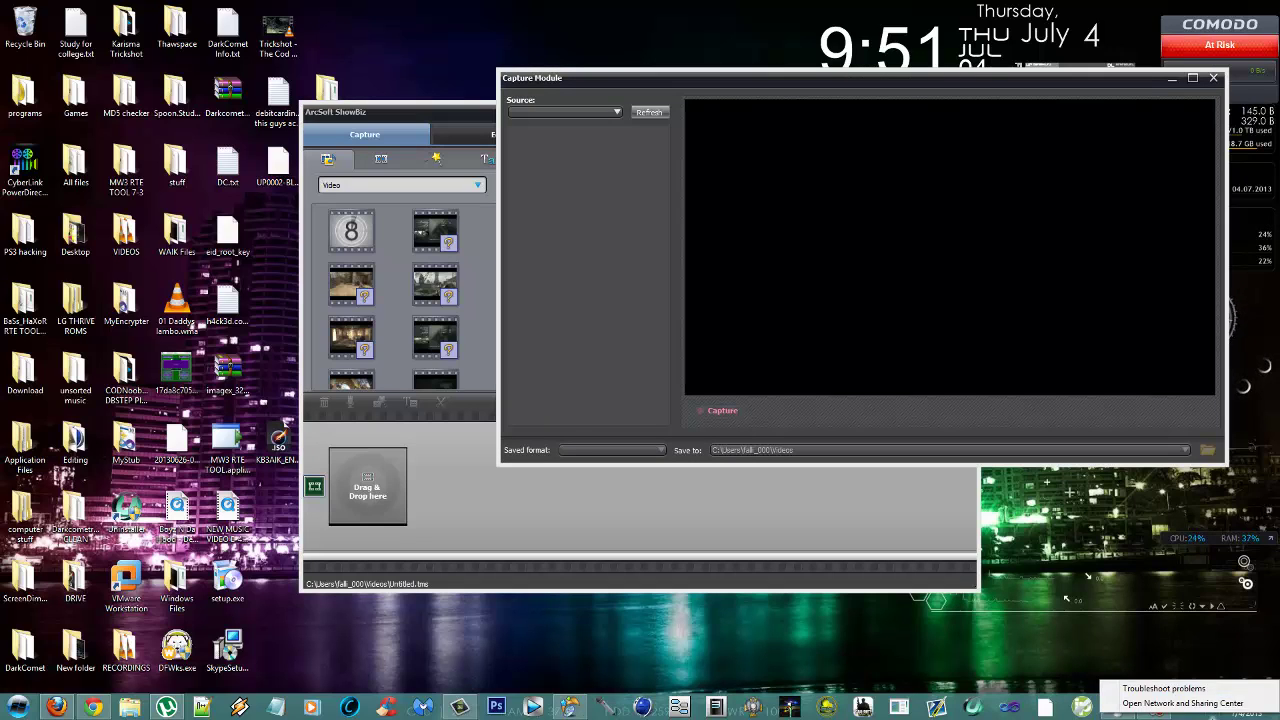
pyautogui.click(1197, 631)
pyautogui.rightClick(1218, 711)
pyautogui.click(1212, 699)
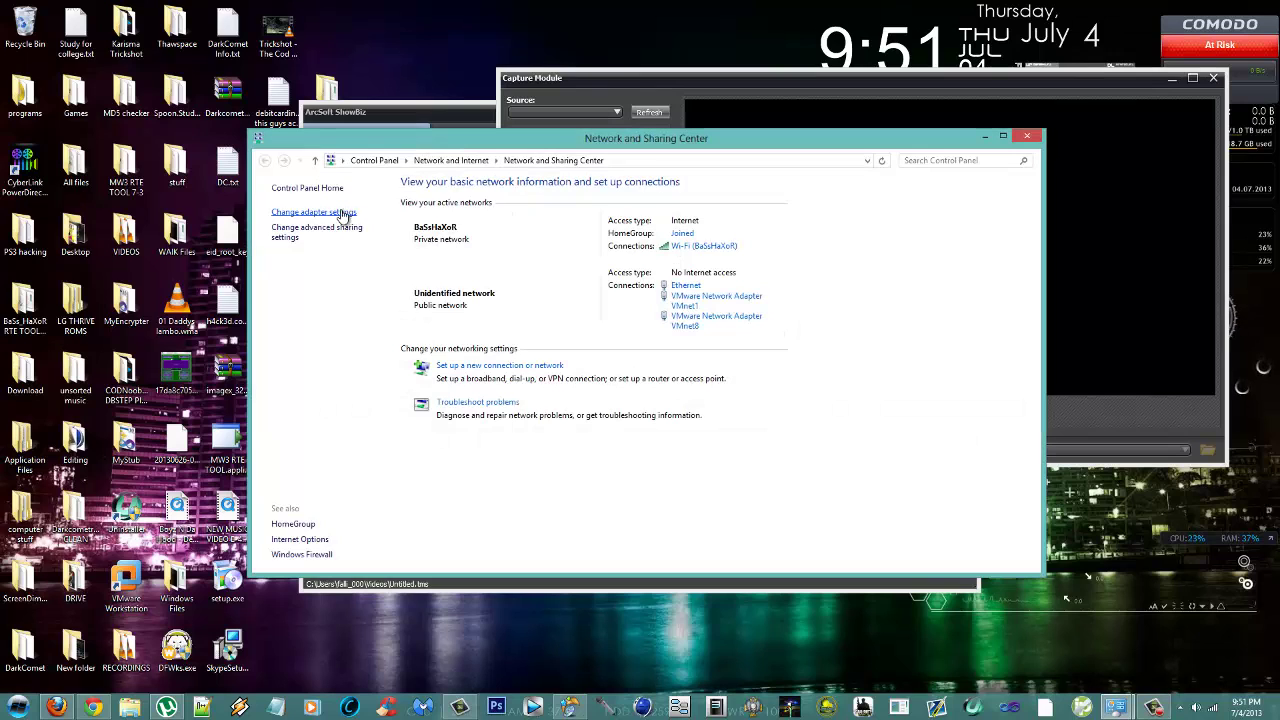
pyautogui.click(337, 213)
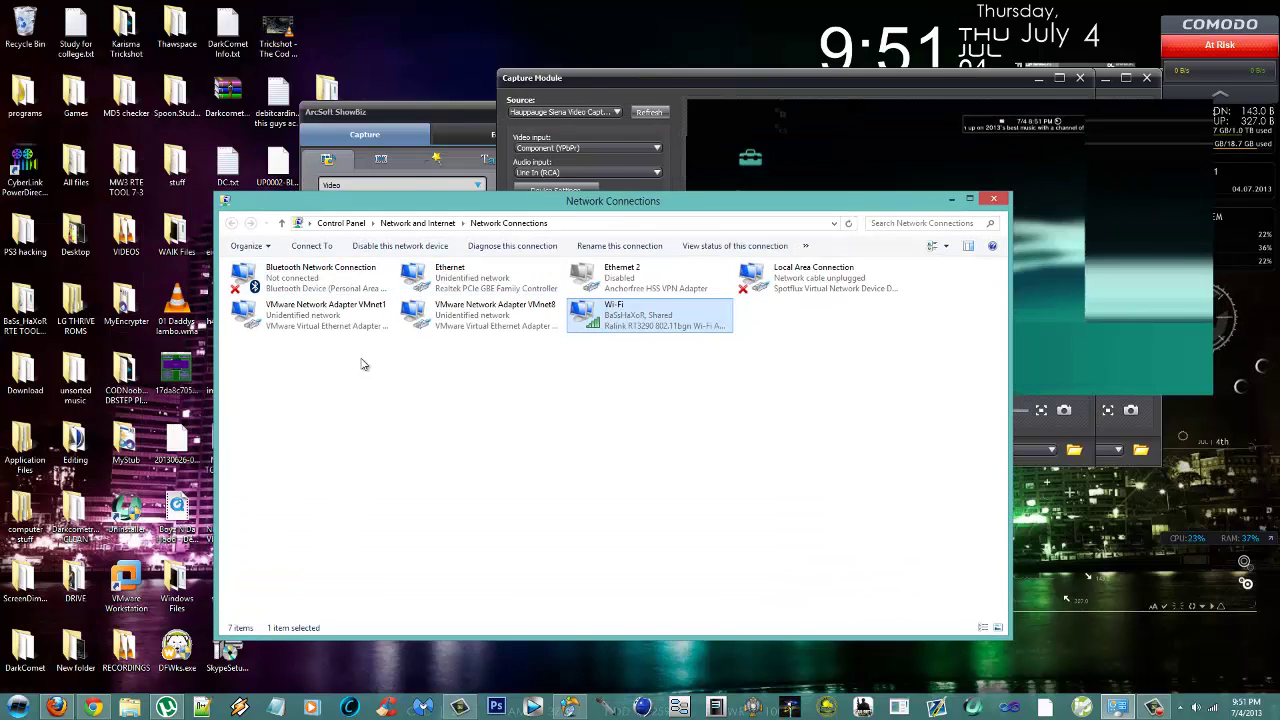
# - Review the Internet Connection Sharing settings in the Wi-Fi adapter's properties, accept them and minimize the network connections
pyautogui.click(462, 278)
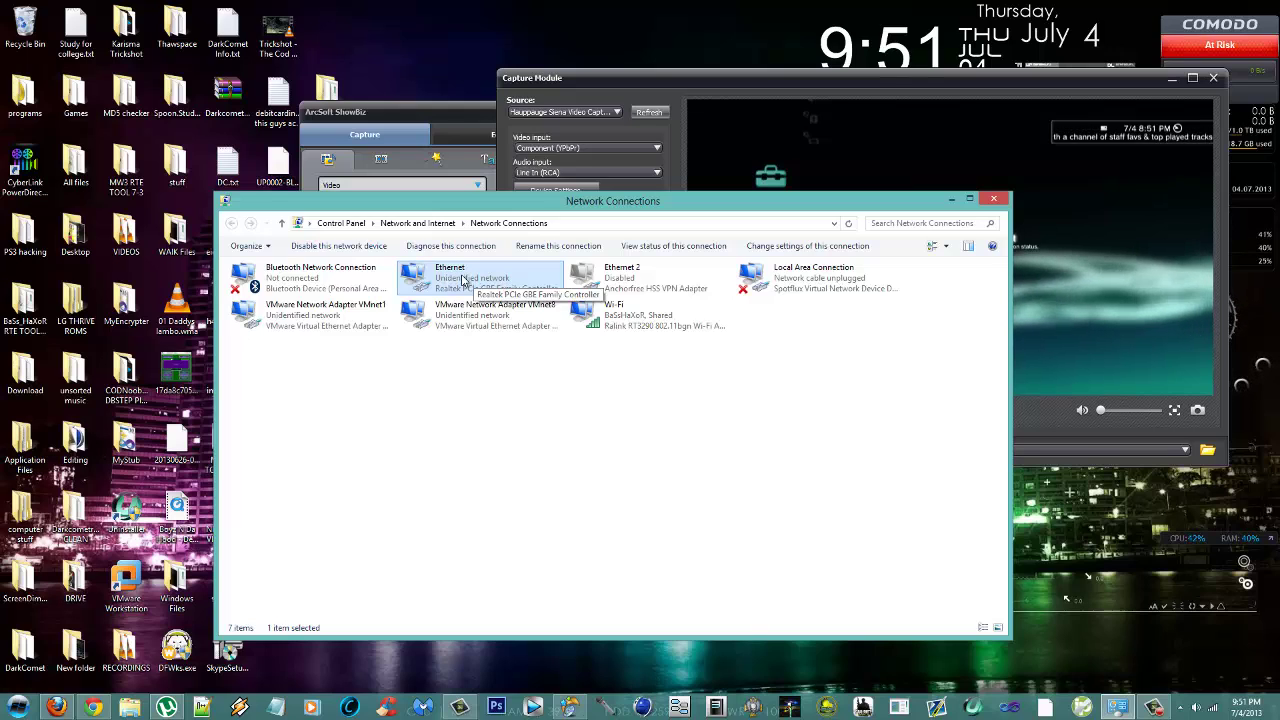
pyautogui.click(645, 318)
pyautogui.rightClick(638, 321)
pyautogui.click(678, 461)
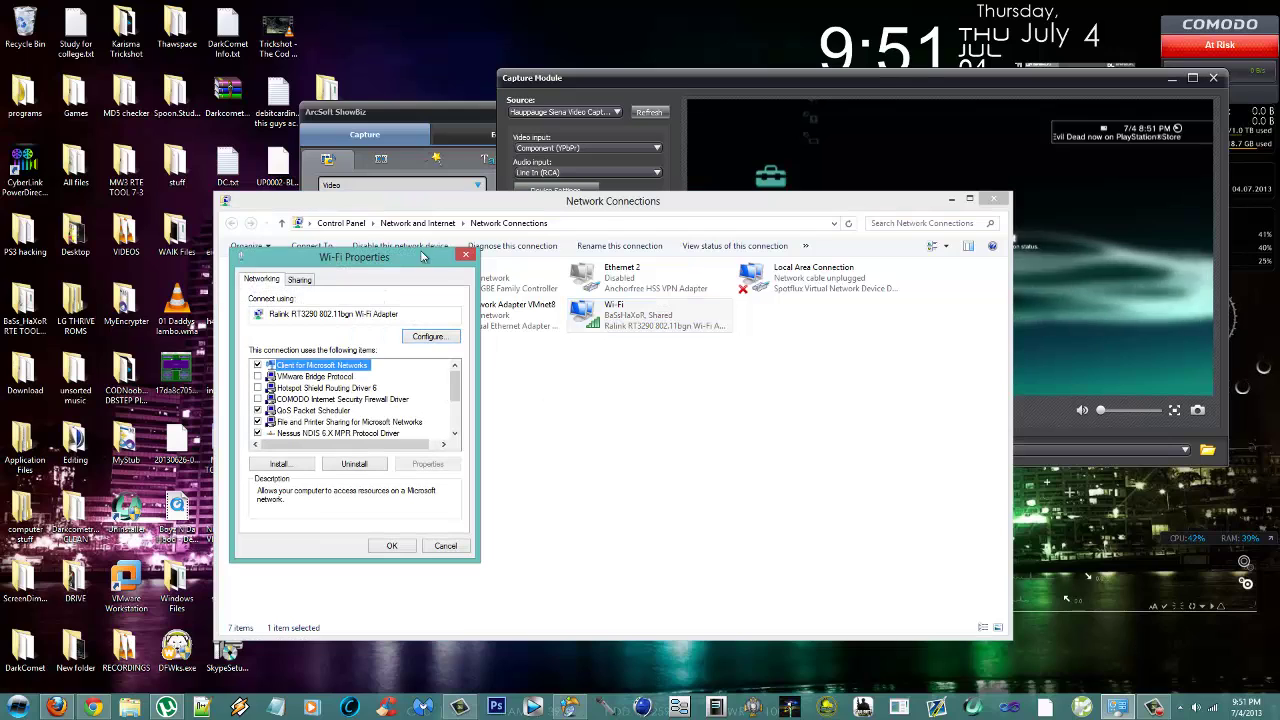
pyautogui.moveTo(378, 265); pyautogui.dragTo(229, 249)
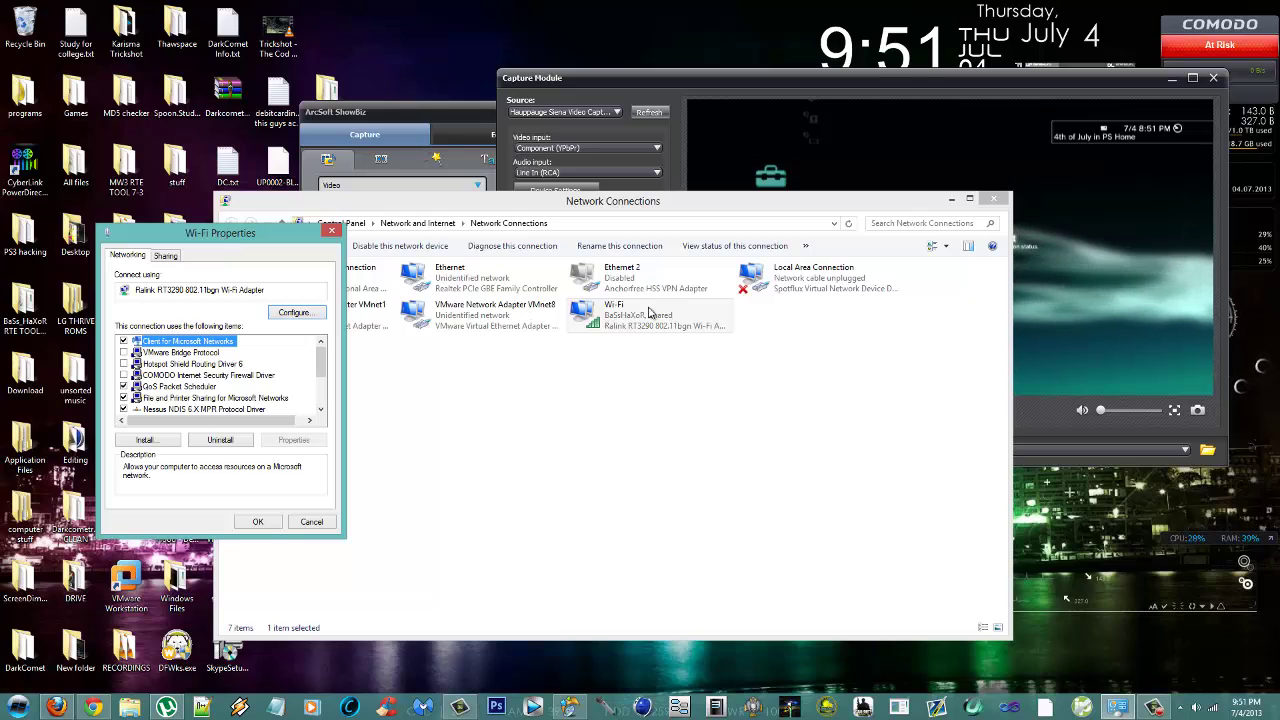
pyautogui.click(166, 257)
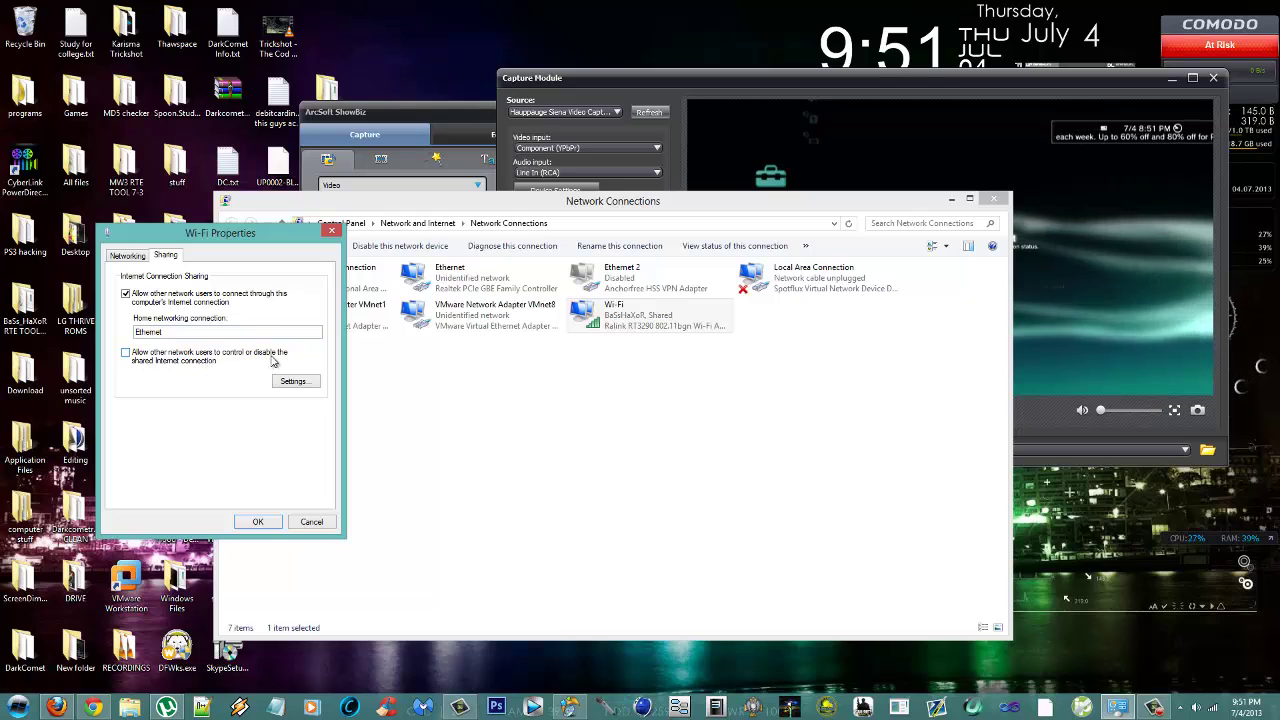
pyautogui.click(258, 522)
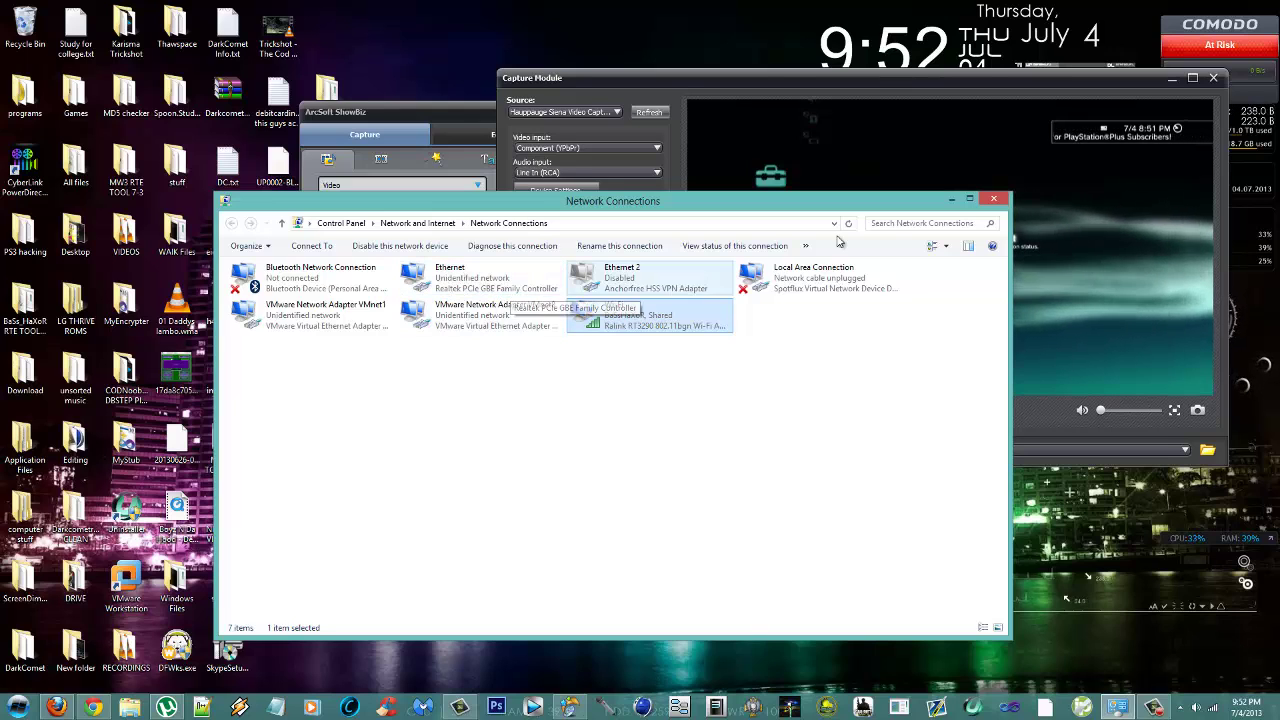
pyautogui.click(951, 199)
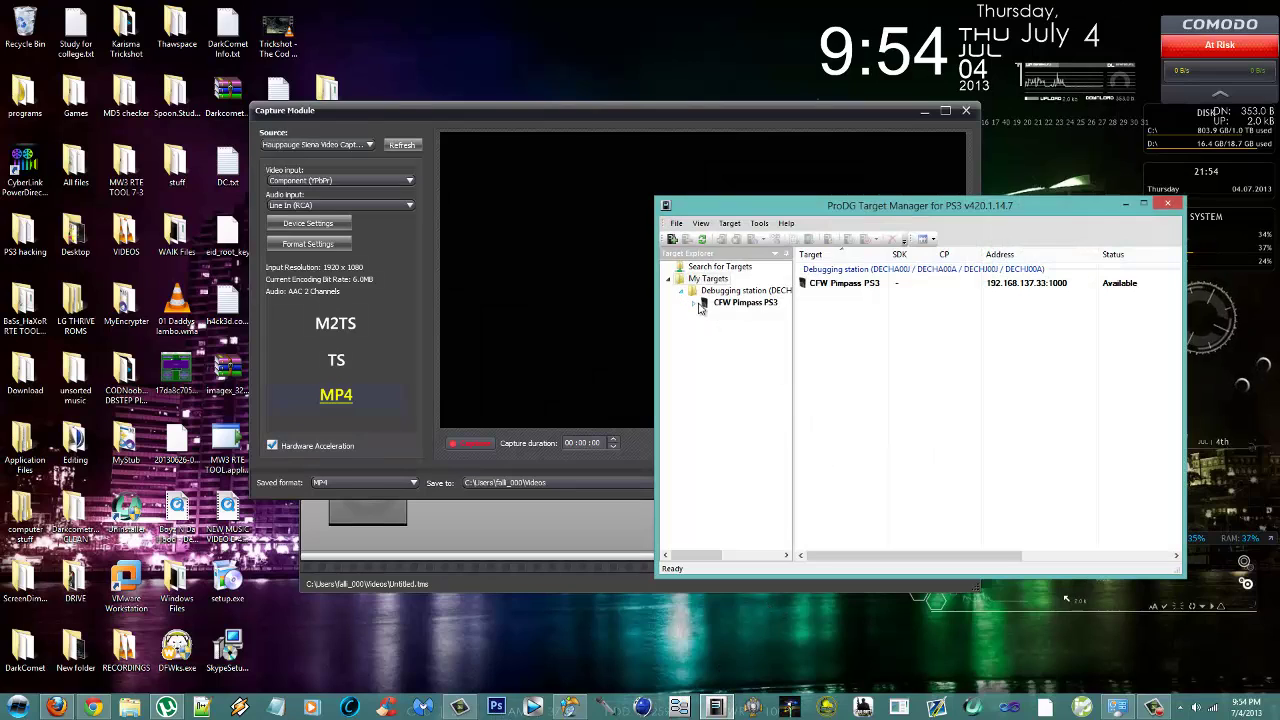
# - Scan the IP range 192.168.137.0 to 192.168.137.255 for PS3 targets and select the console found
pyautogui.click(701, 305)
pyautogui.click(735, 303)
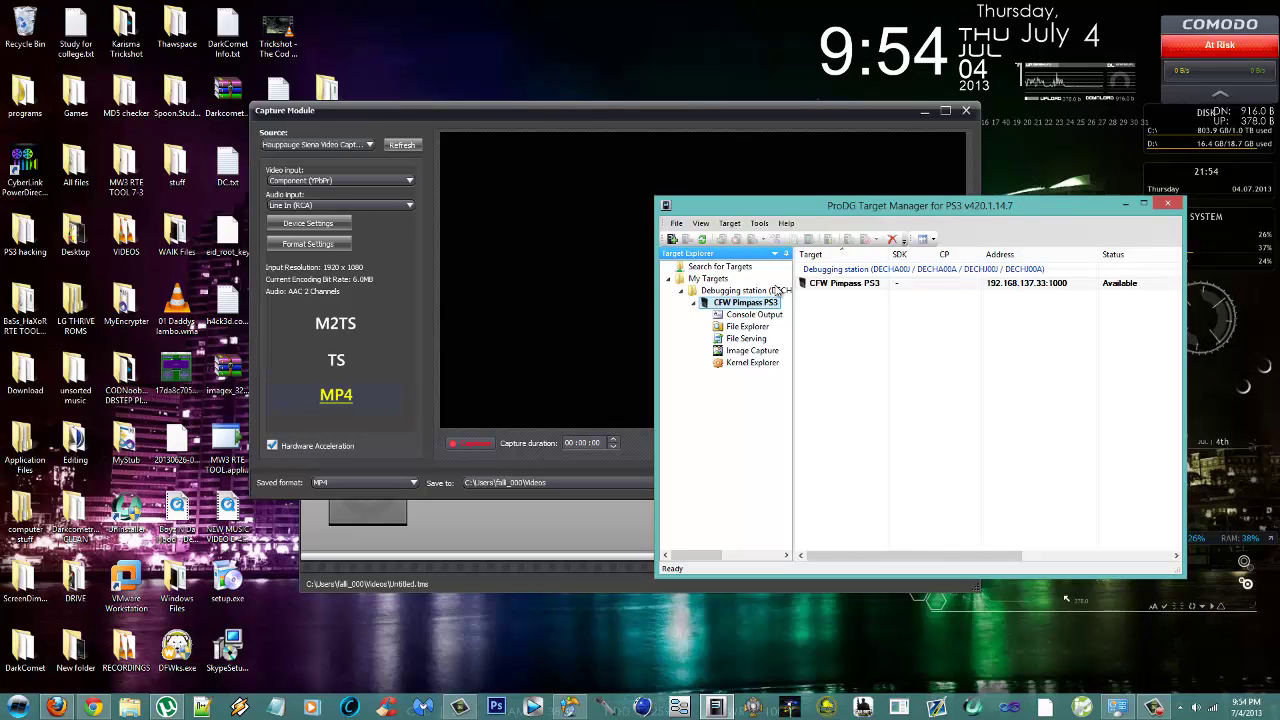
pyautogui.click(718, 267)
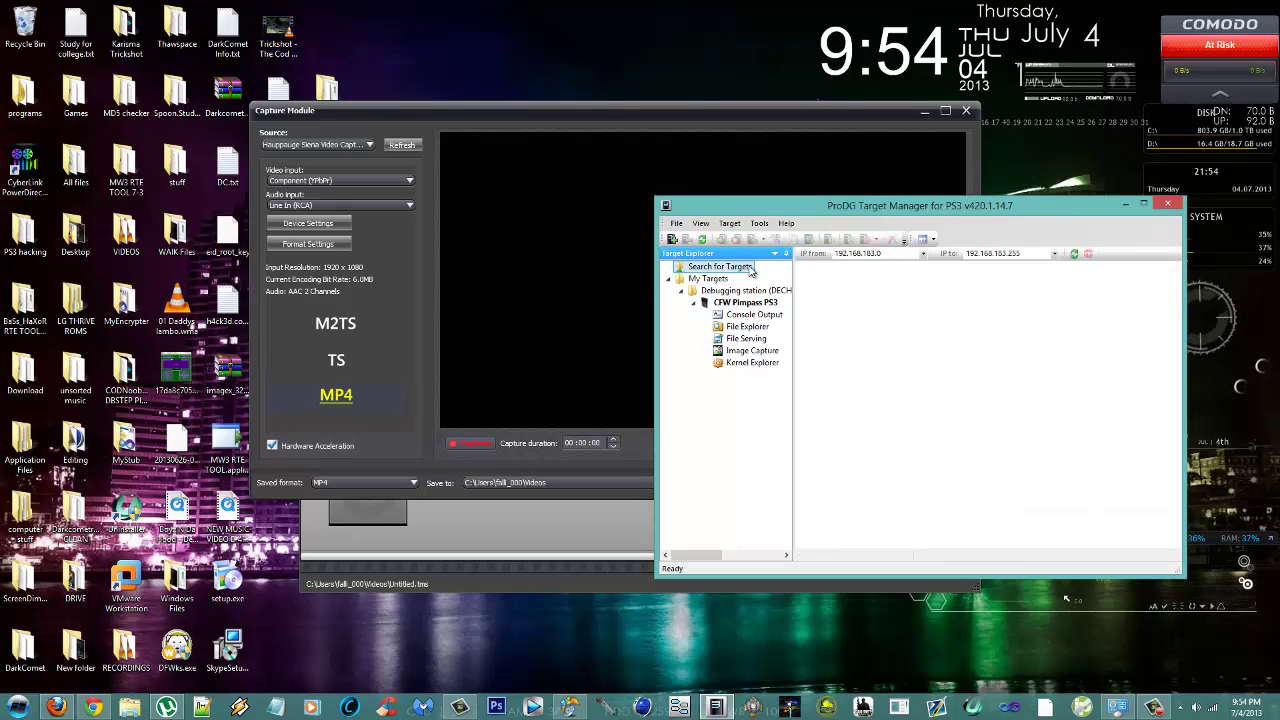
pyautogui.click(925, 255)
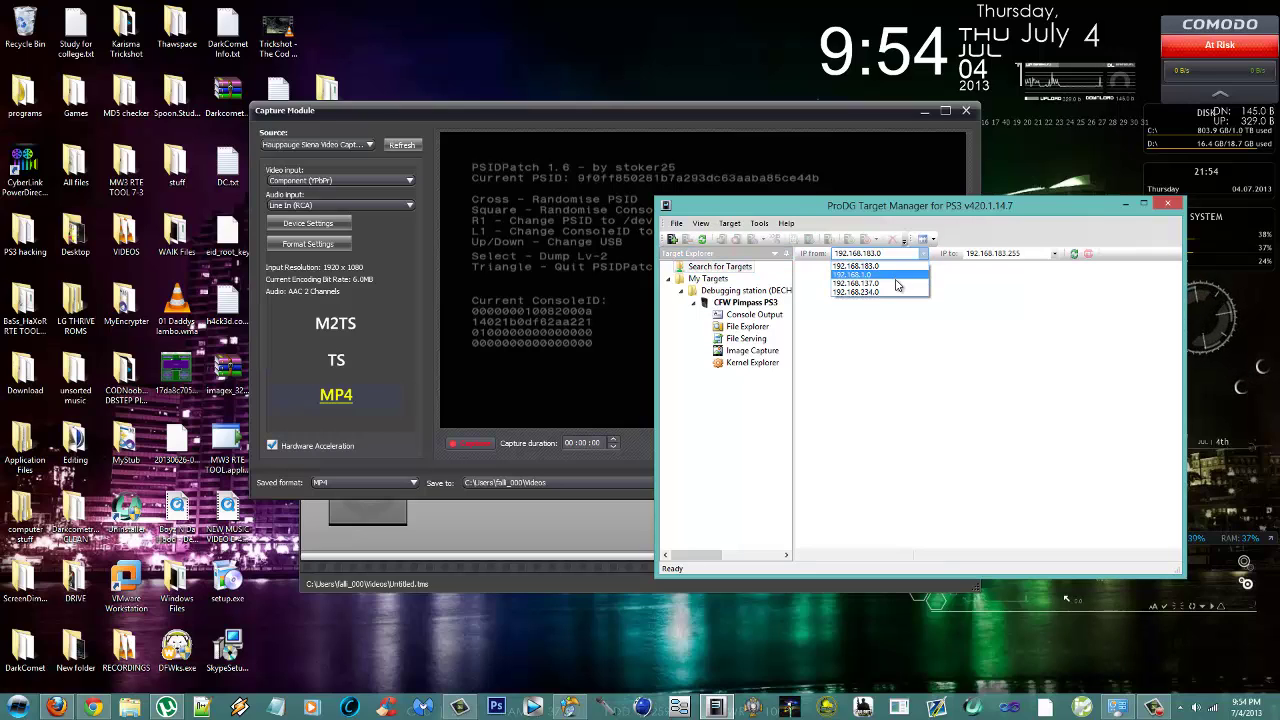
pyautogui.click(885, 284)
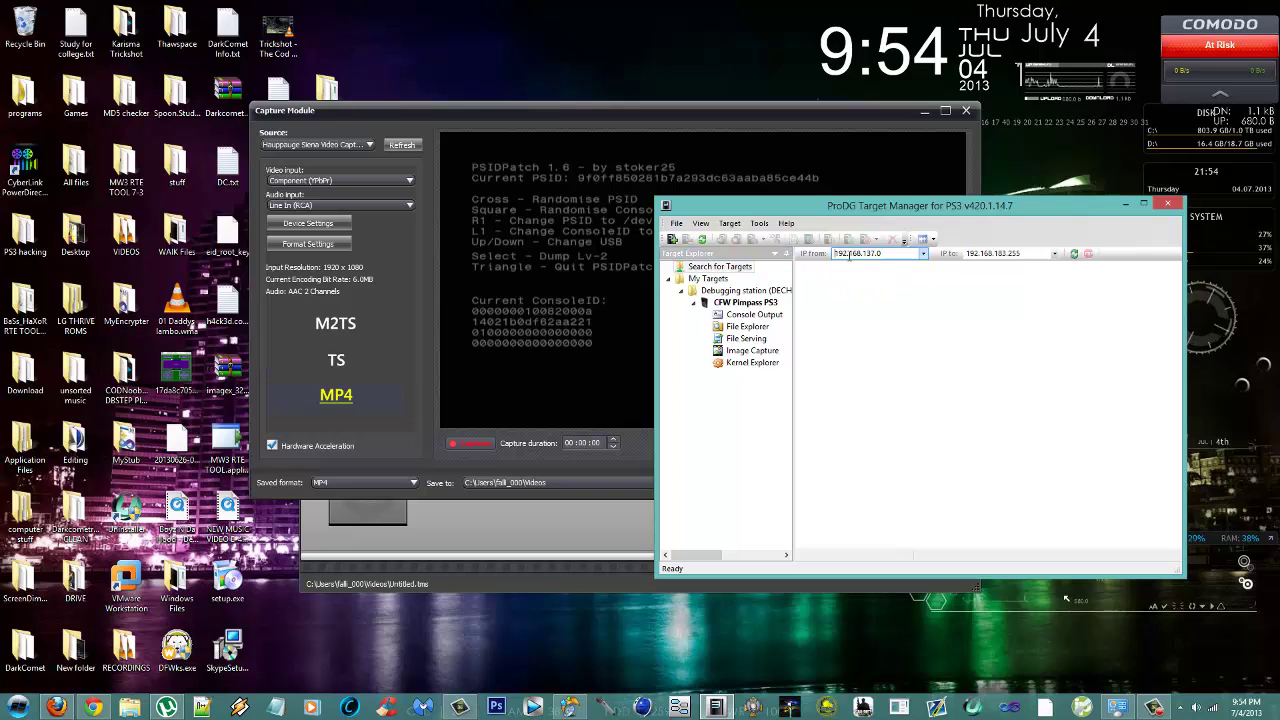
pyautogui.click(1053, 255)
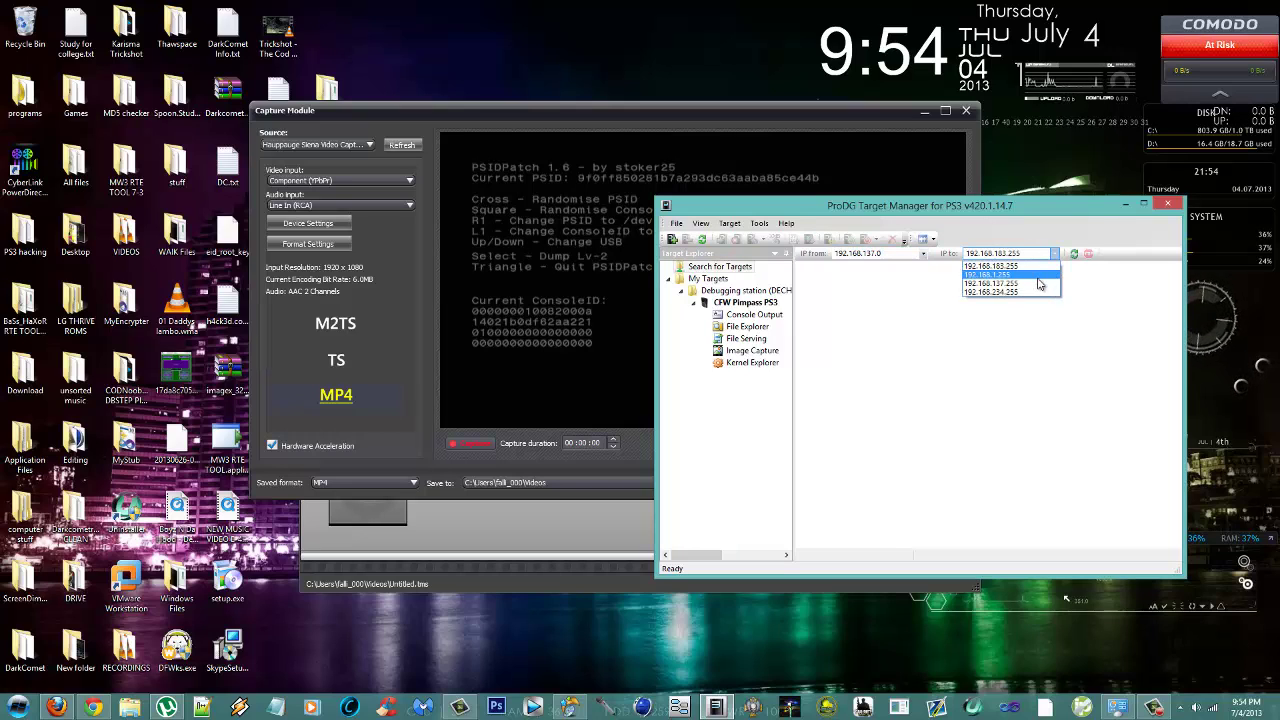
pyautogui.click(1000, 280)
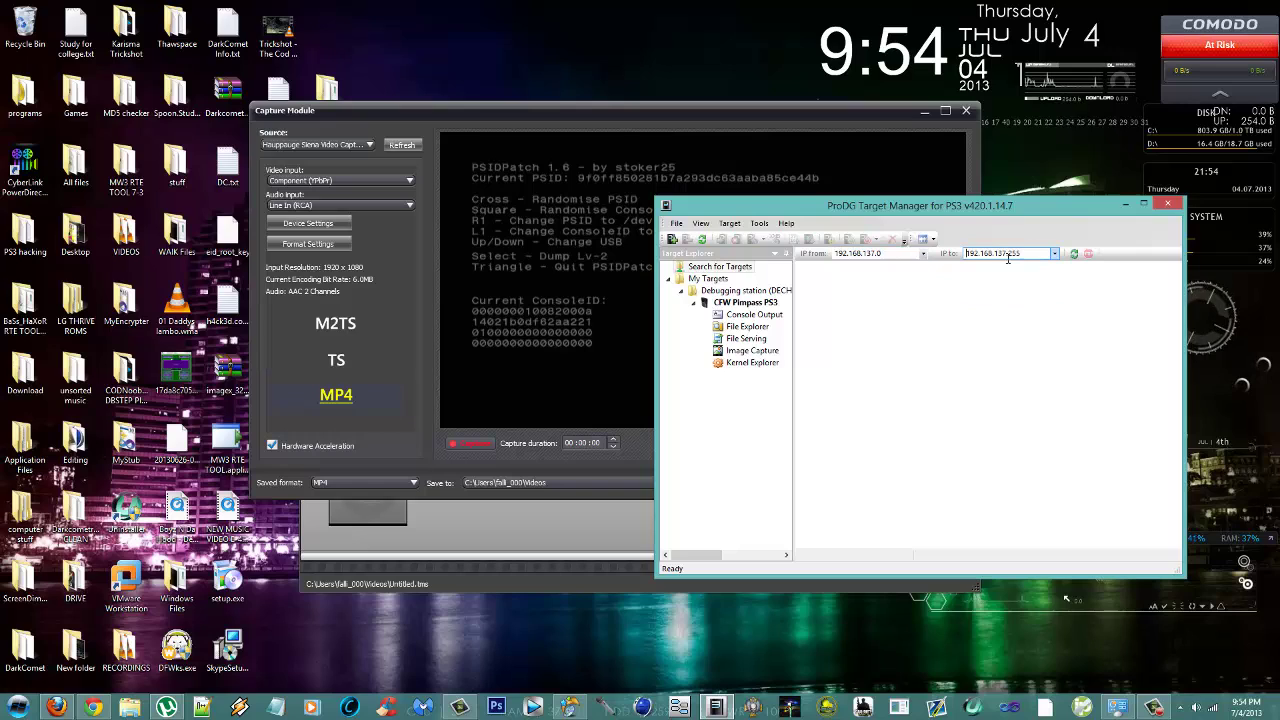
pyautogui.click(1072, 254)
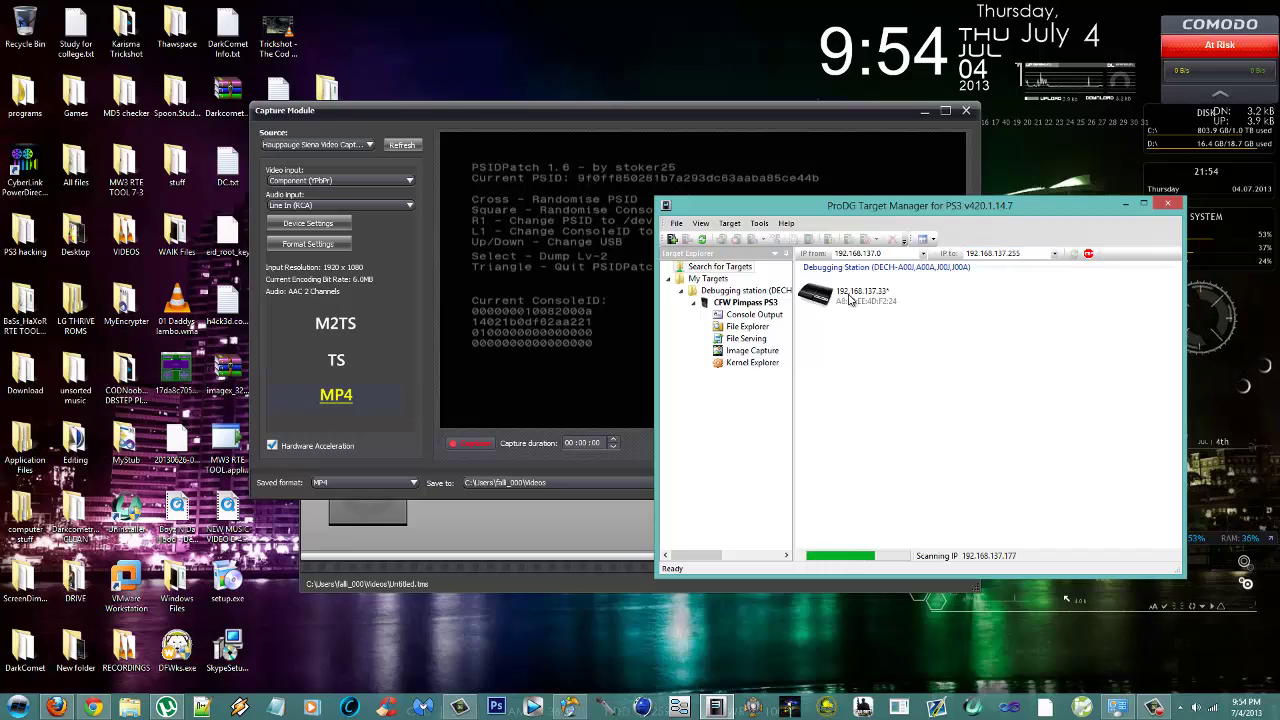
pyautogui.click(850, 304)
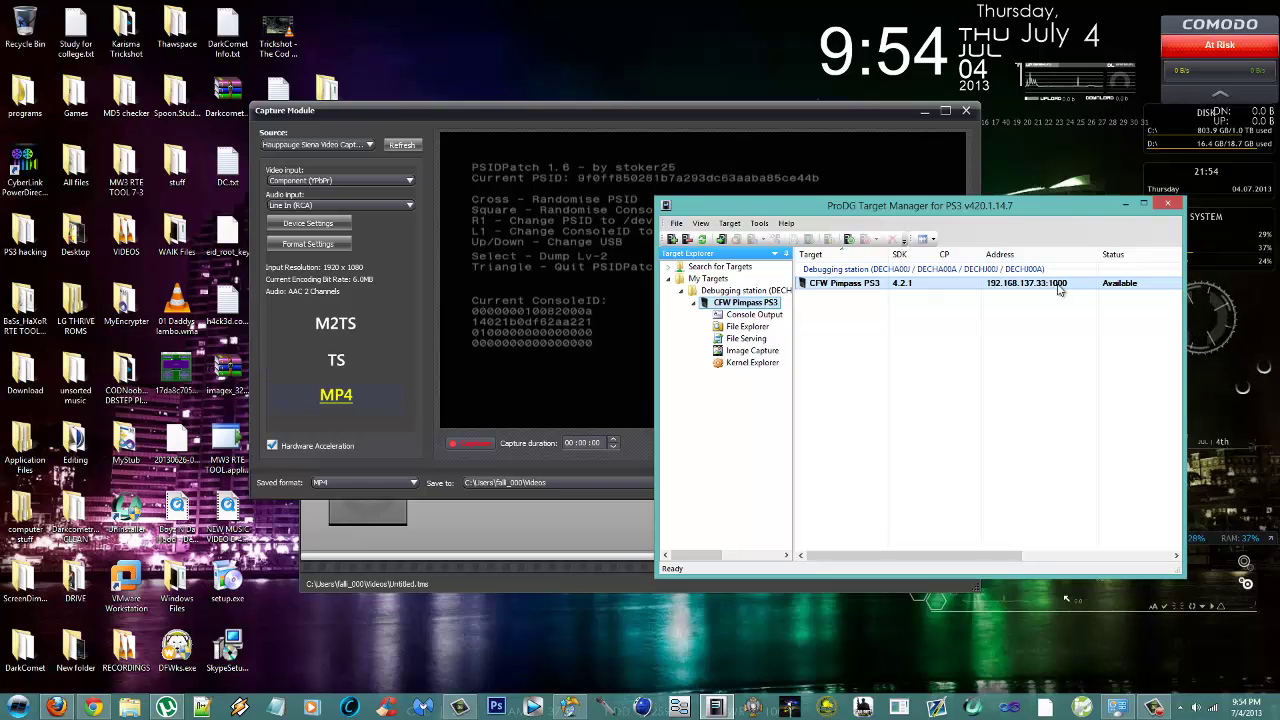
# - Connect to the CFW Pimpass PS3 target, checking the console's video preview in between
pyautogui.rightClick(840, 284)
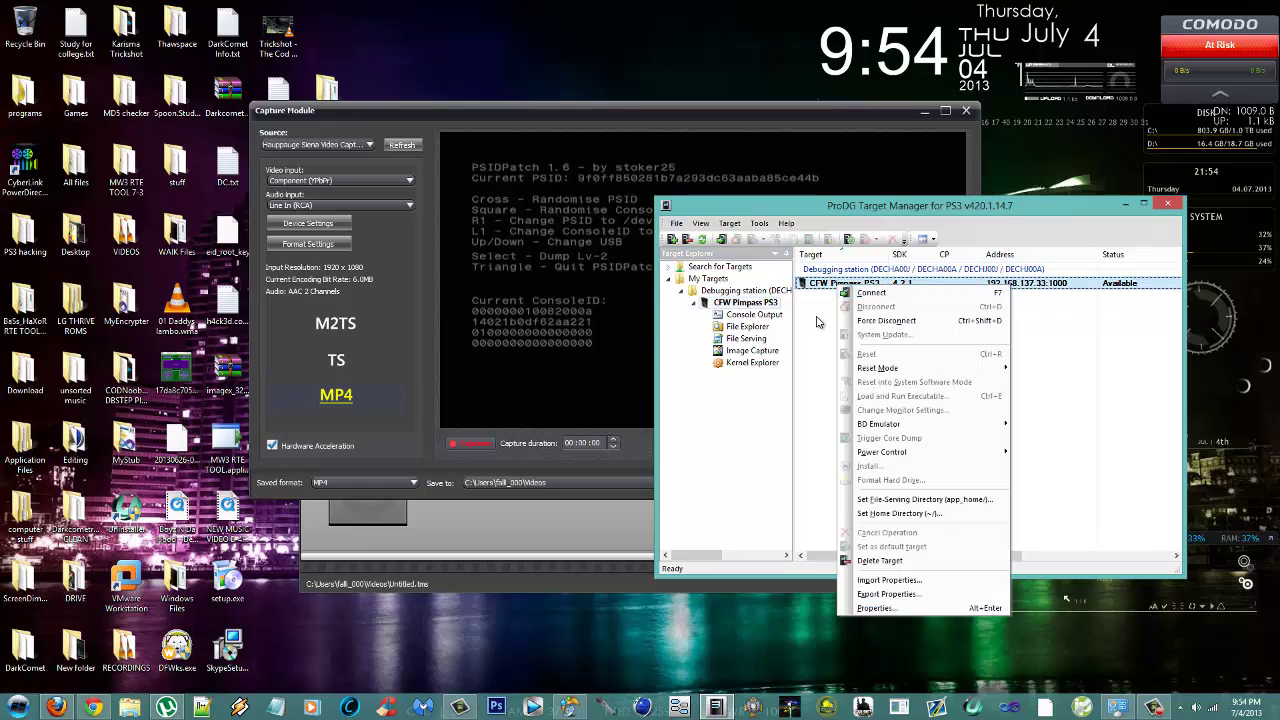
pyautogui.click(858, 293)
pyautogui.click(702, 115)
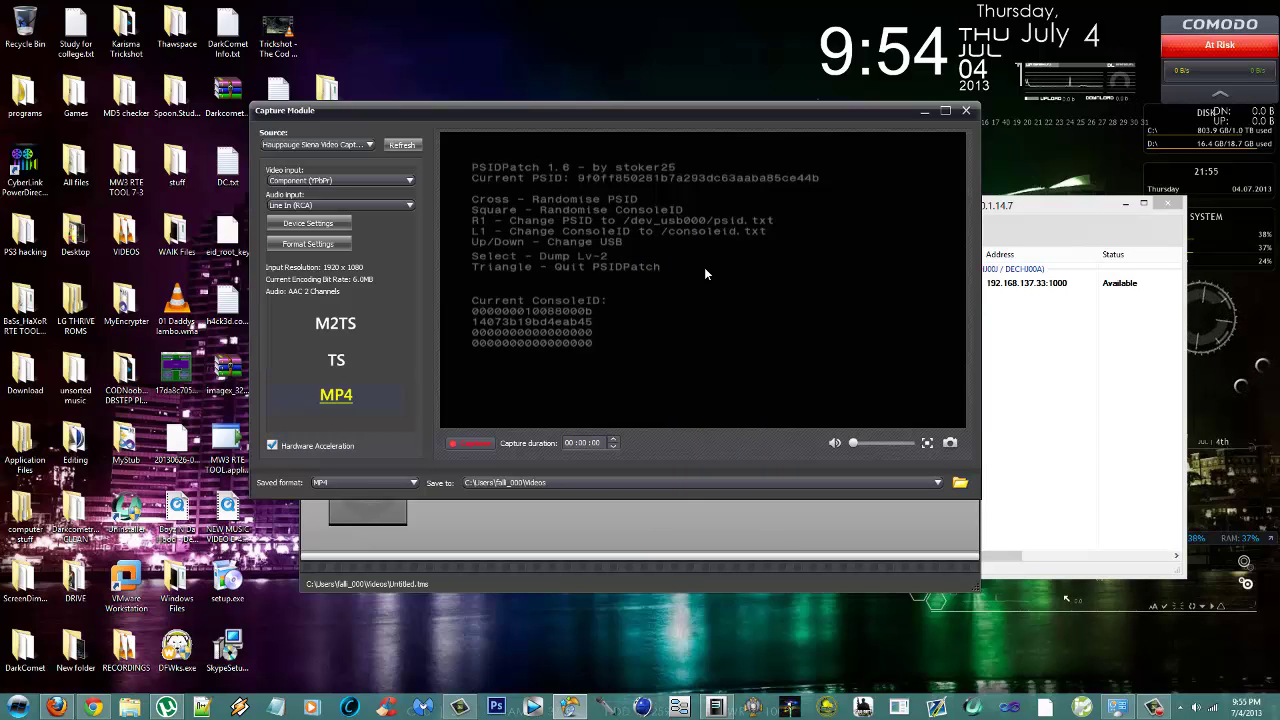
pyautogui.click(1108, 365)
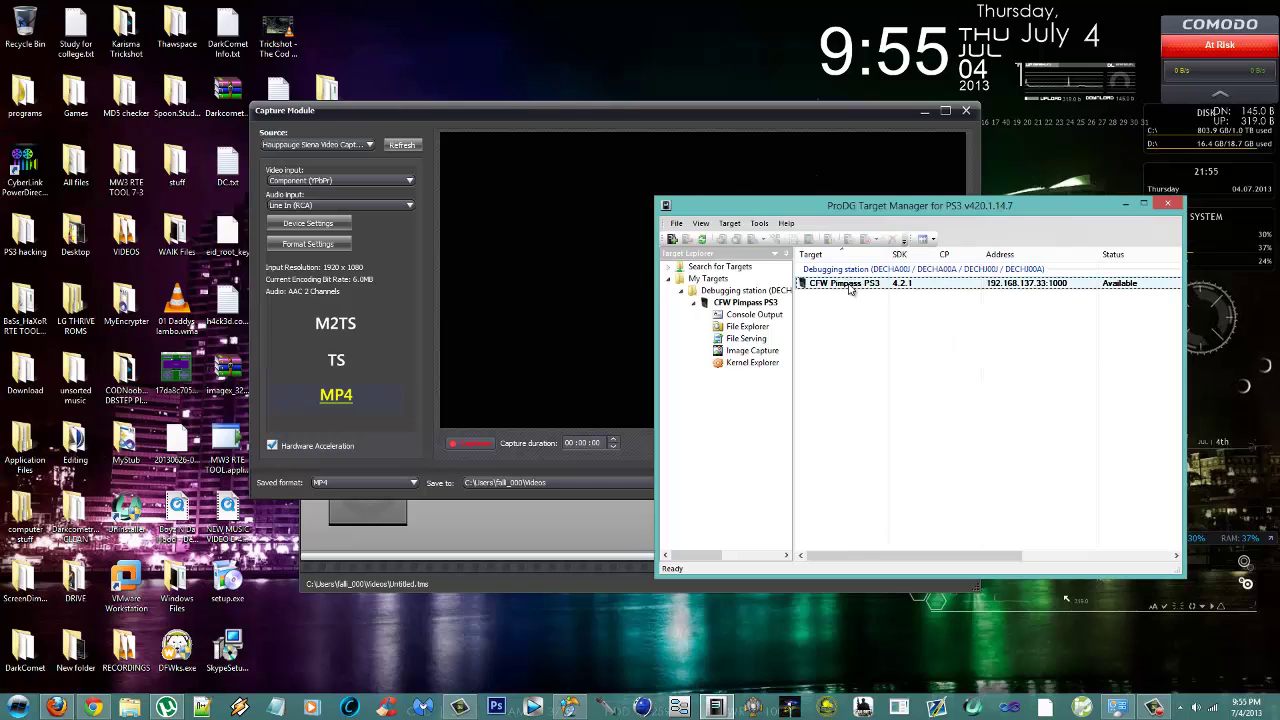
pyautogui.rightClick(858, 288)
pyautogui.click(868, 292)
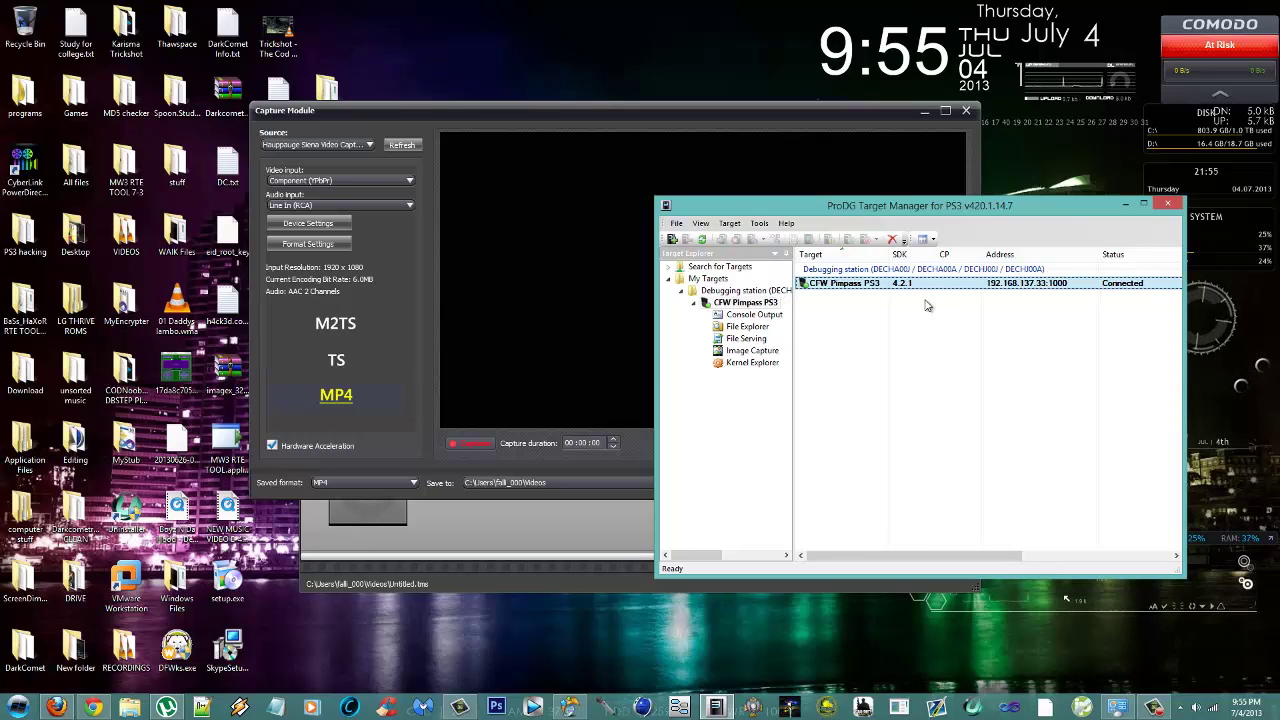
# - View the connected PS3's console output and file explorer, and minimize ProDG Target Manager
pyautogui.click(767, 316)
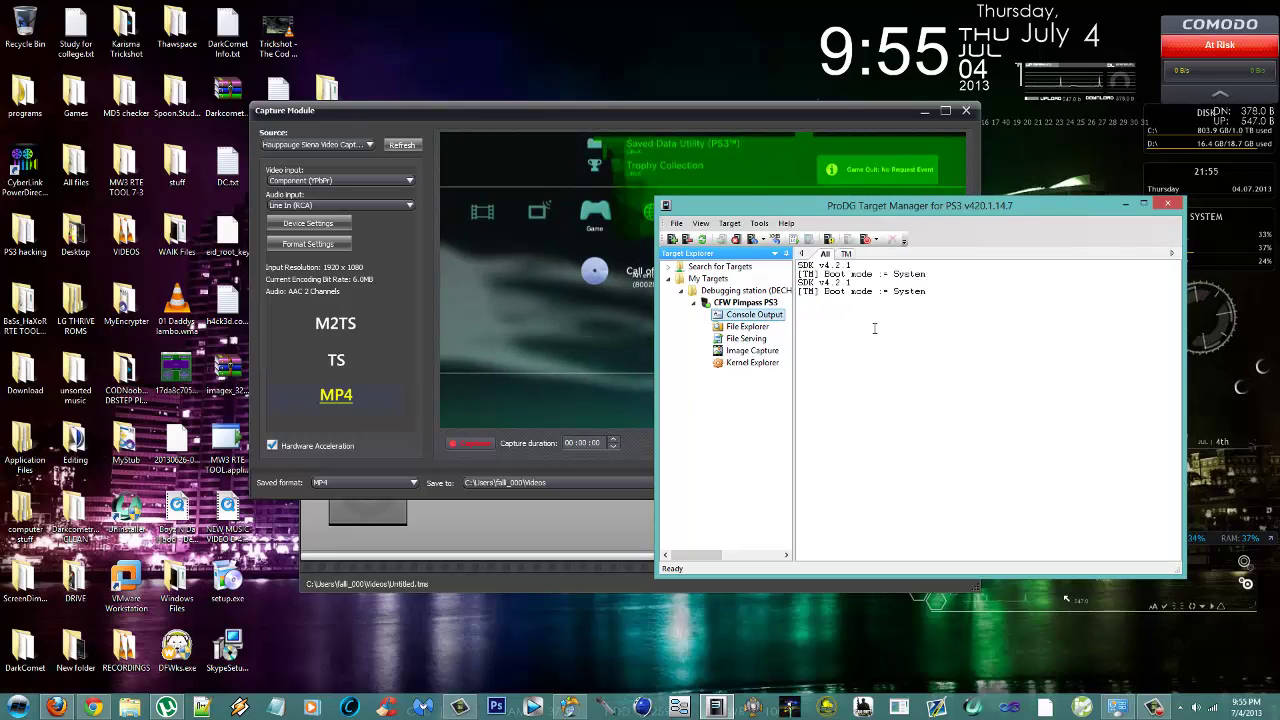
pyautogui.moveTo(905, 216); pyautogui.dragTo(968, 259)
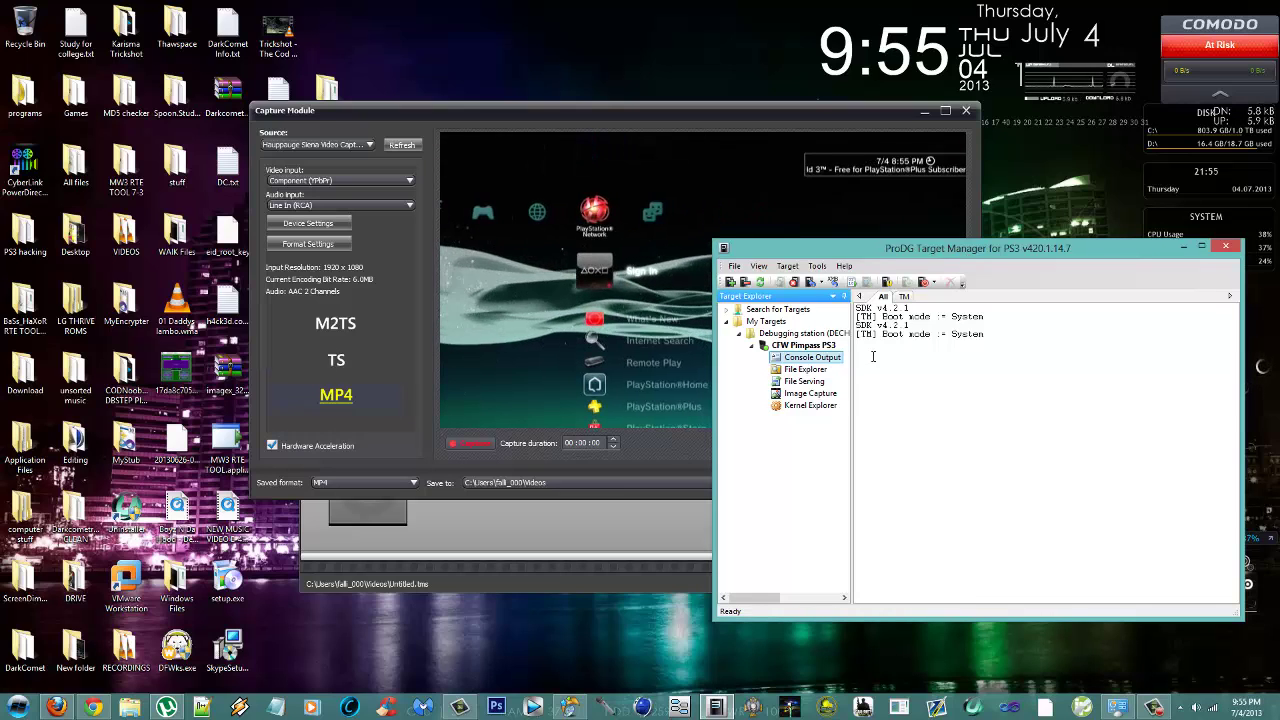
pyautogui.click(803, 369)
pyautogui.click(1183, 247)
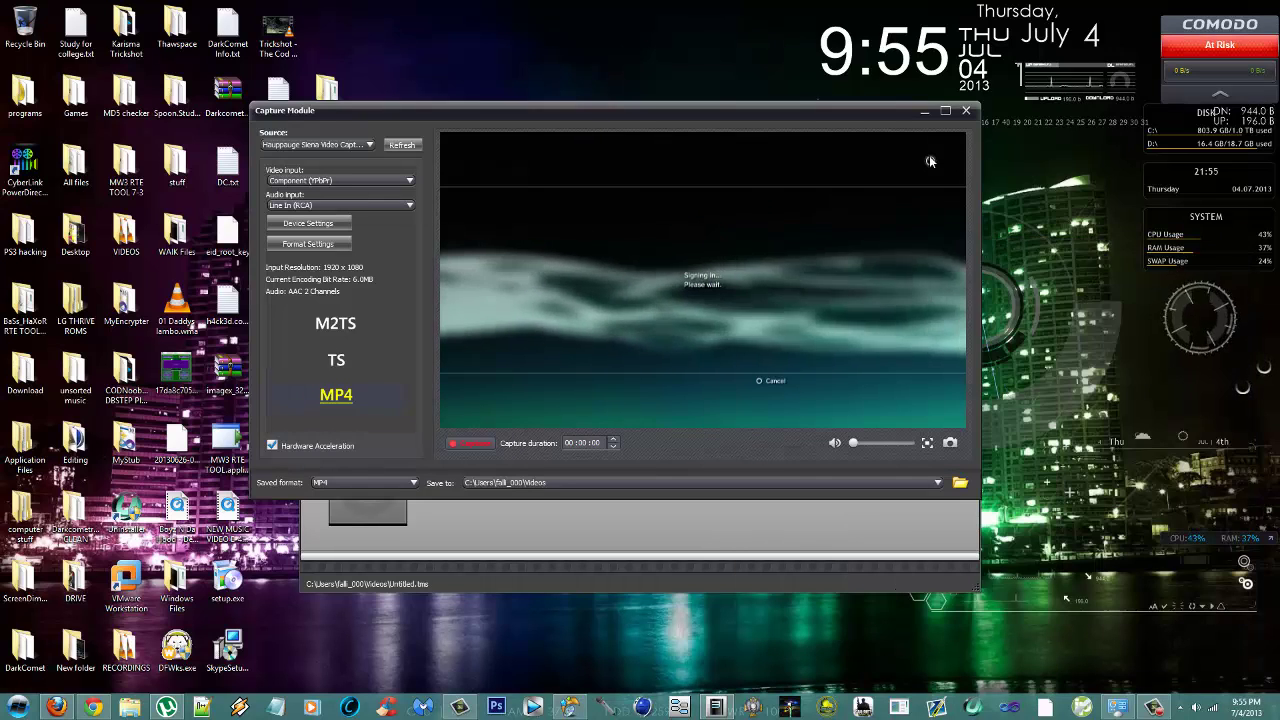
# - Reposition the Capture Module window and bring ProDG Target Manager back to the PS3's target entry
pyautogui.moveTo(830, 117); pyautogui.dragTo(975, 43)
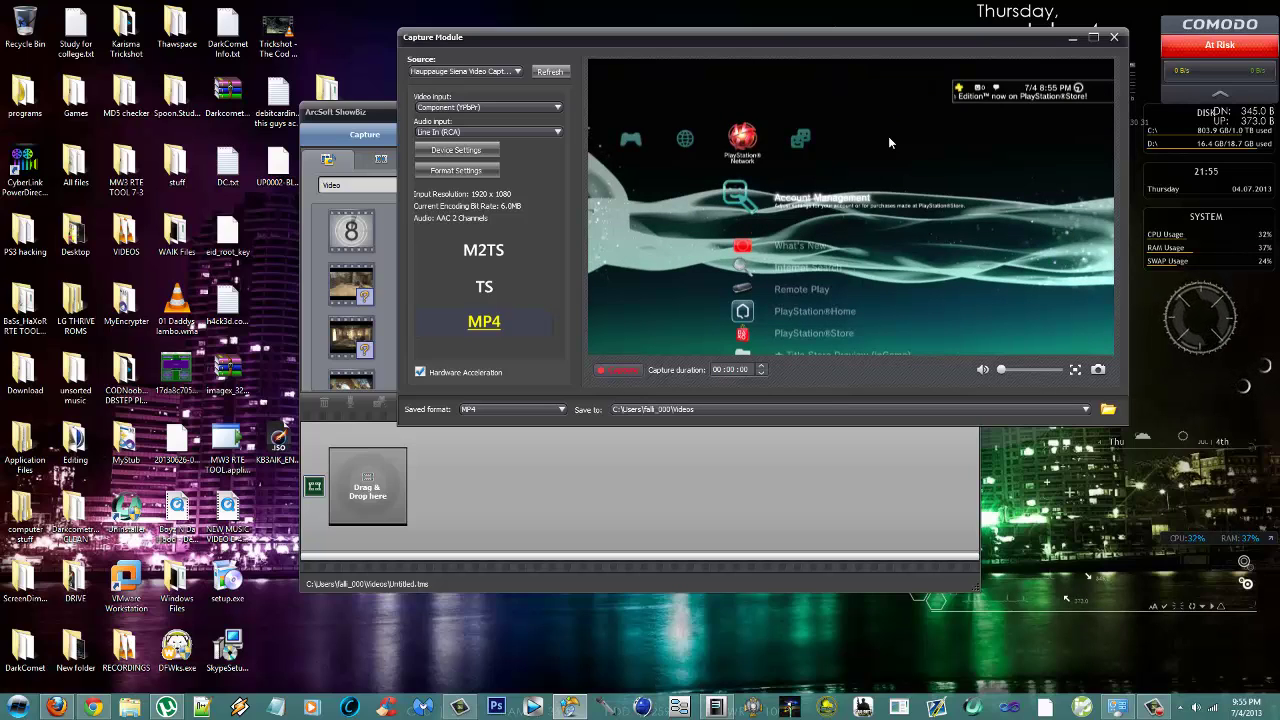
pyautogui.click(716, 707)
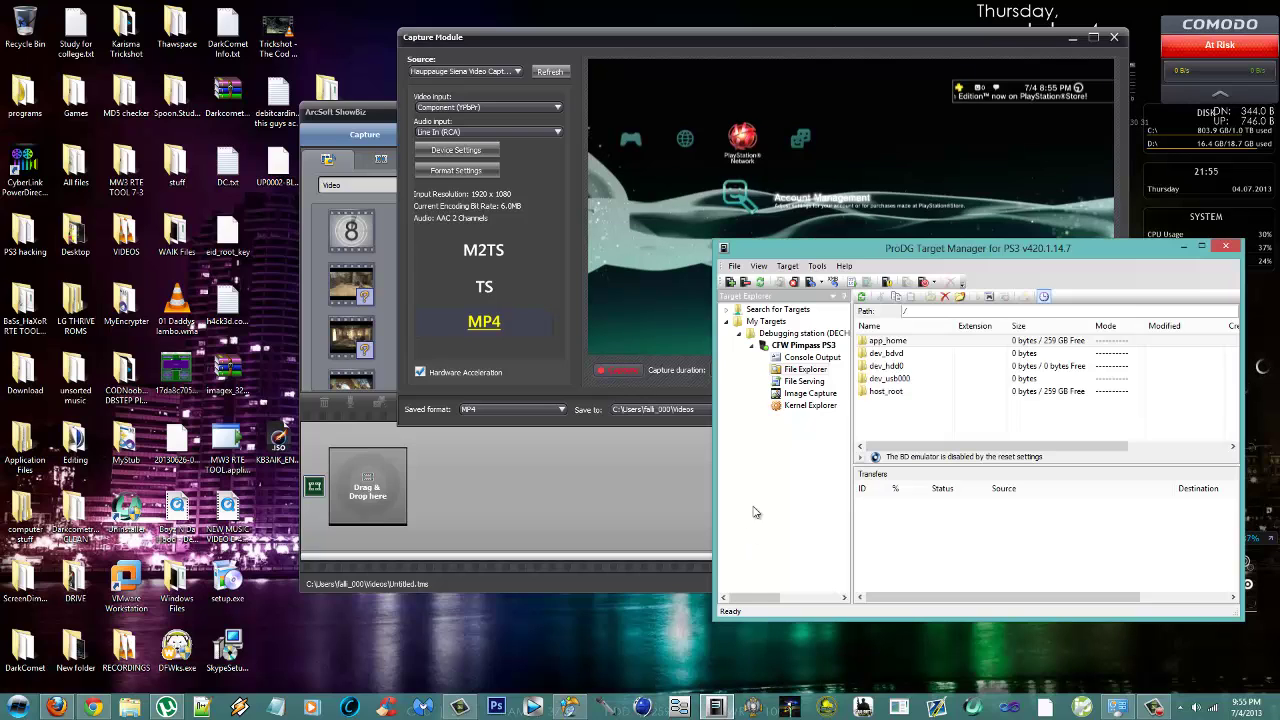
pyautogui.click(790, 345)
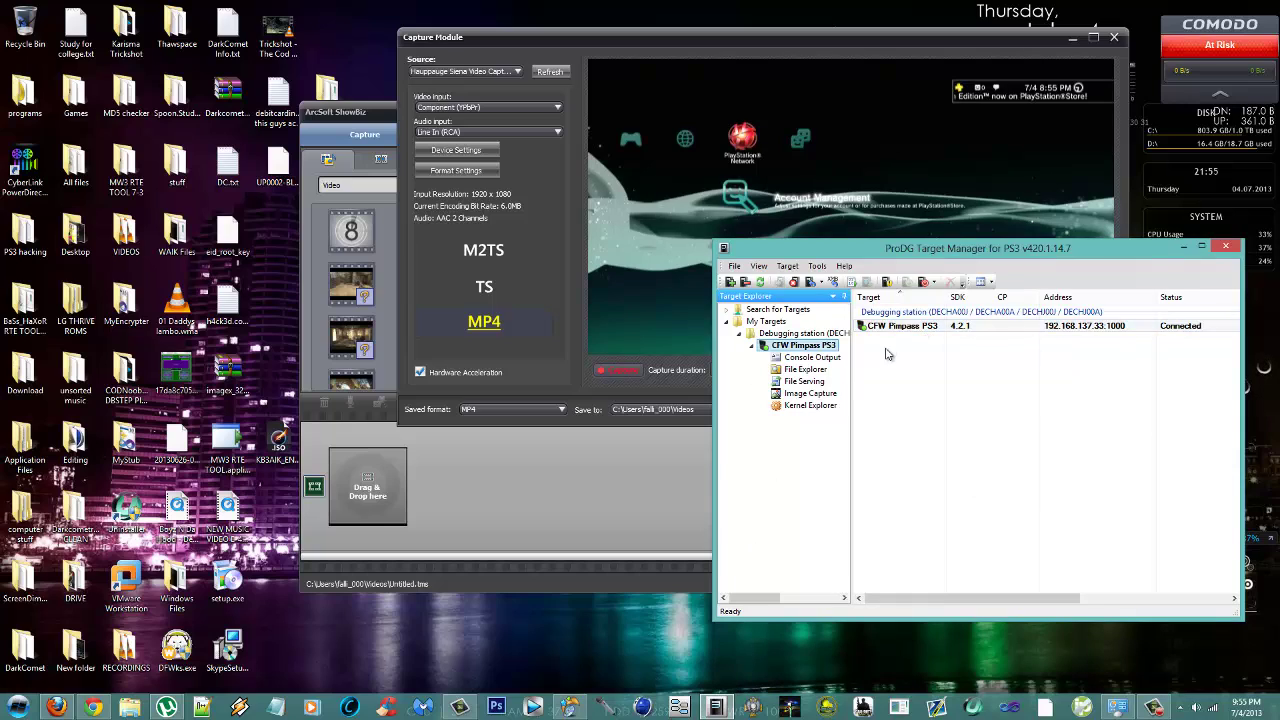
# - Reconnect to the CFW Pimpass PS3 target and select it in the target list
pyautogui.click(929, 327)
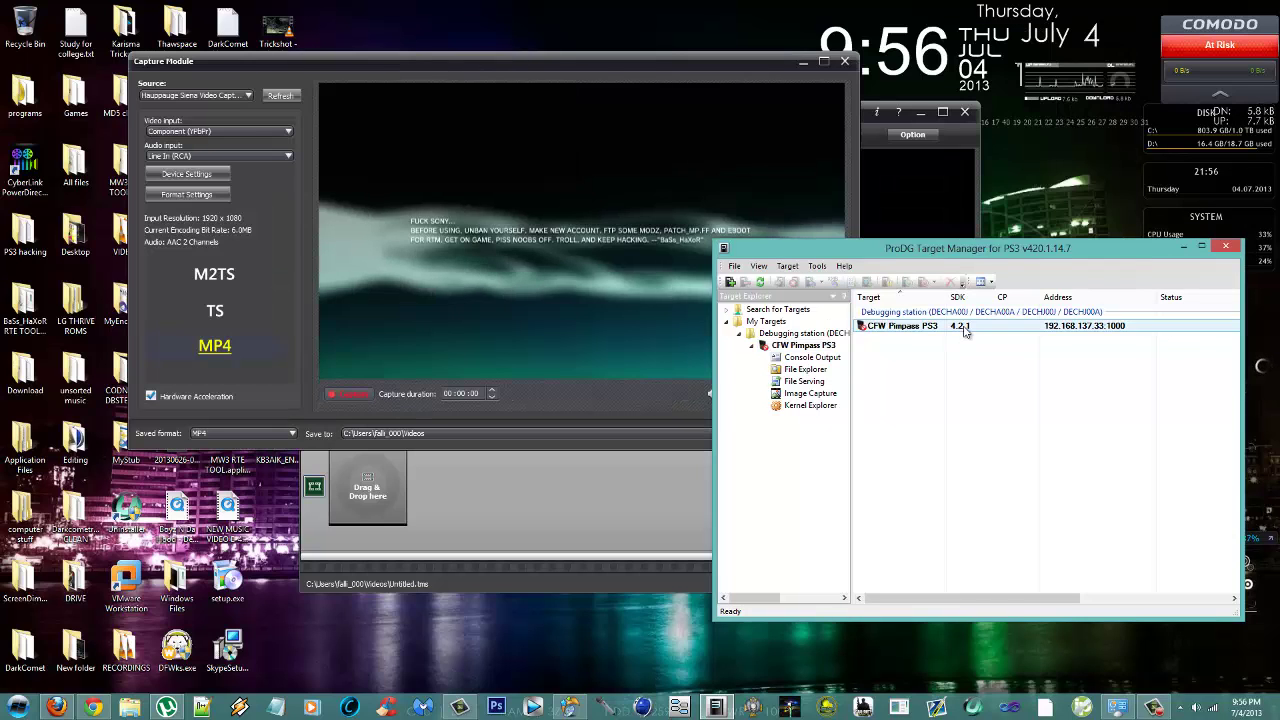
pyautogui.rightClick(960, 326)
pyautogui.click(922, 384)
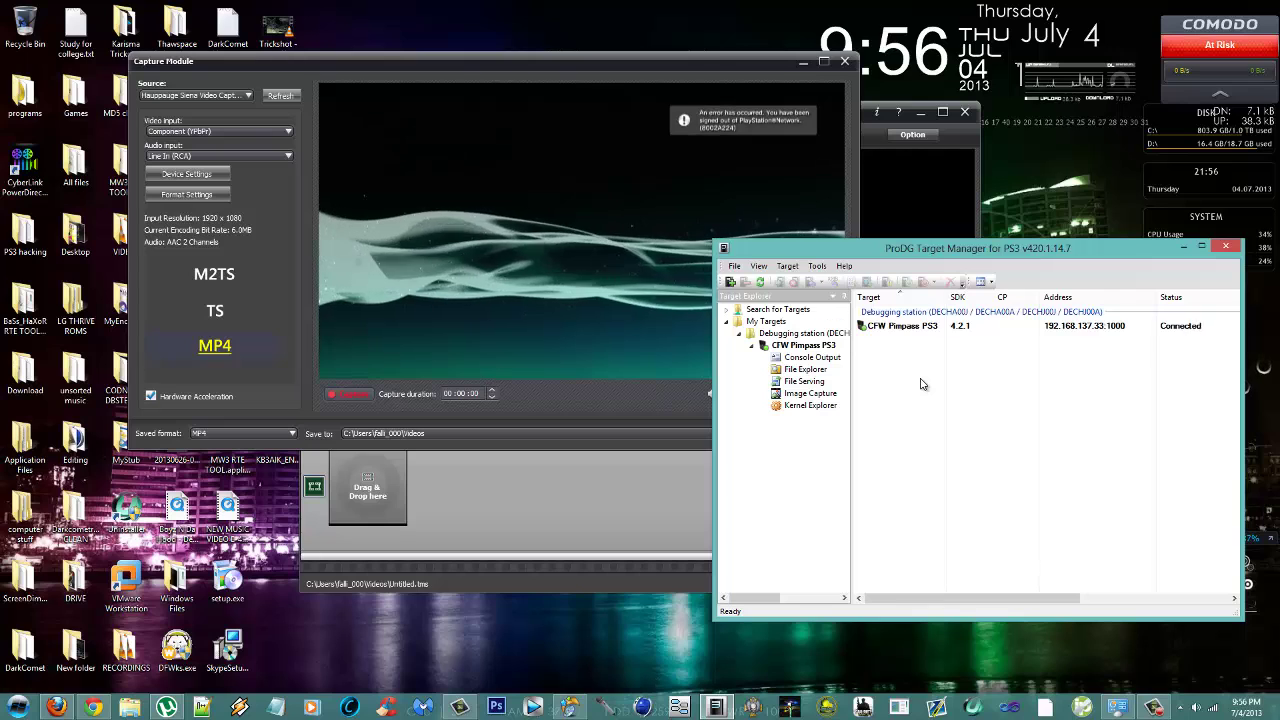
pyautogui.click(910, 328)
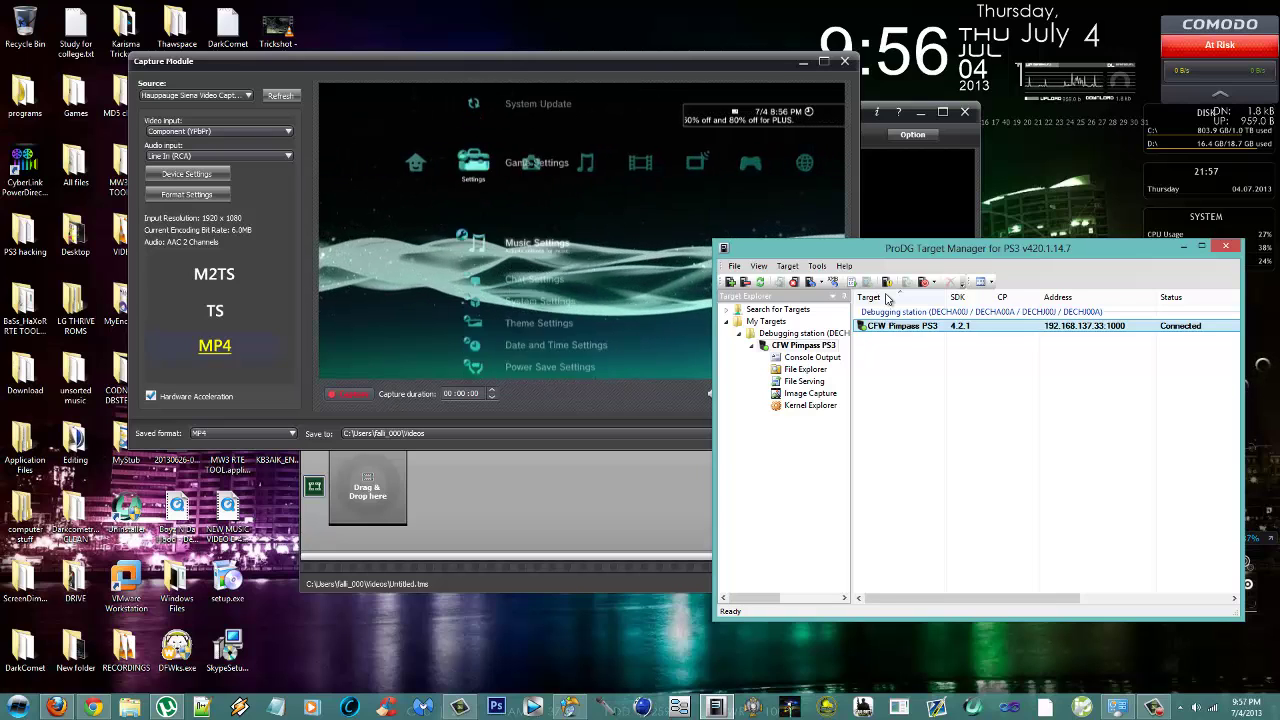
# - Check the adapters in Network Connections, close the window, and bring the Capture Module's PS3 preview to the front
pyautogui.rightClick(1212, 711)
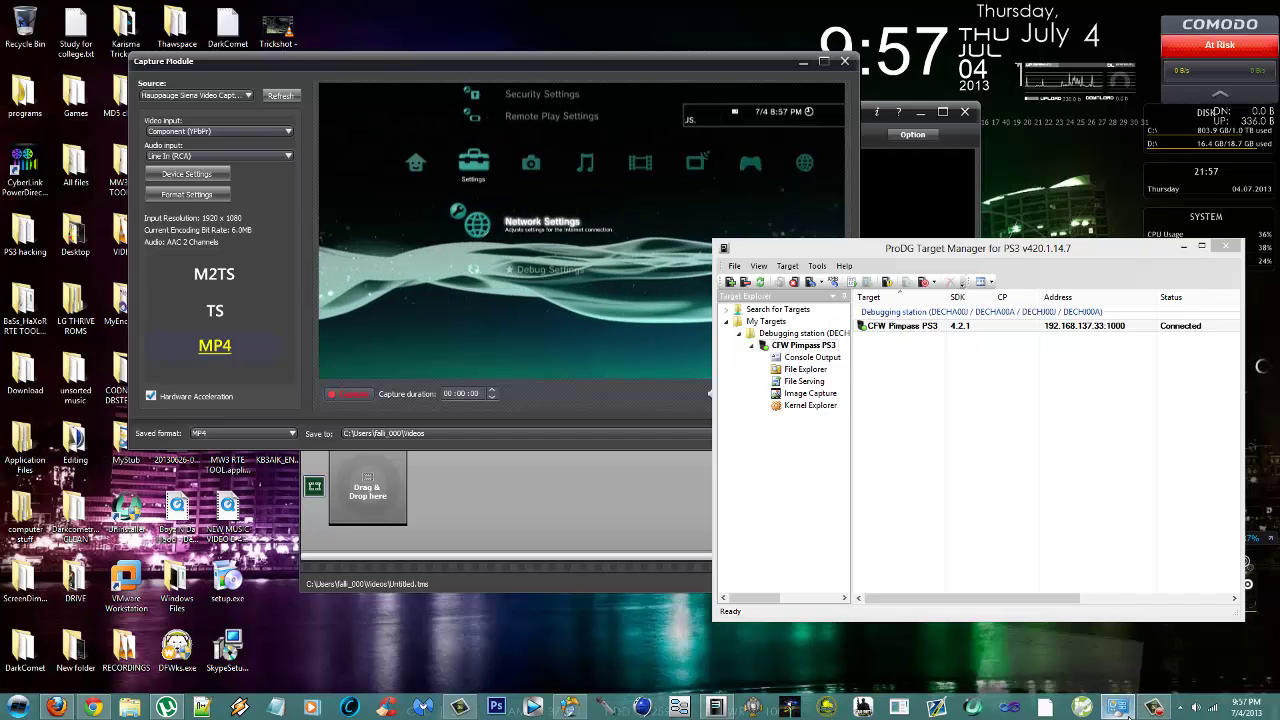
pyautogui.click(1180, 698)
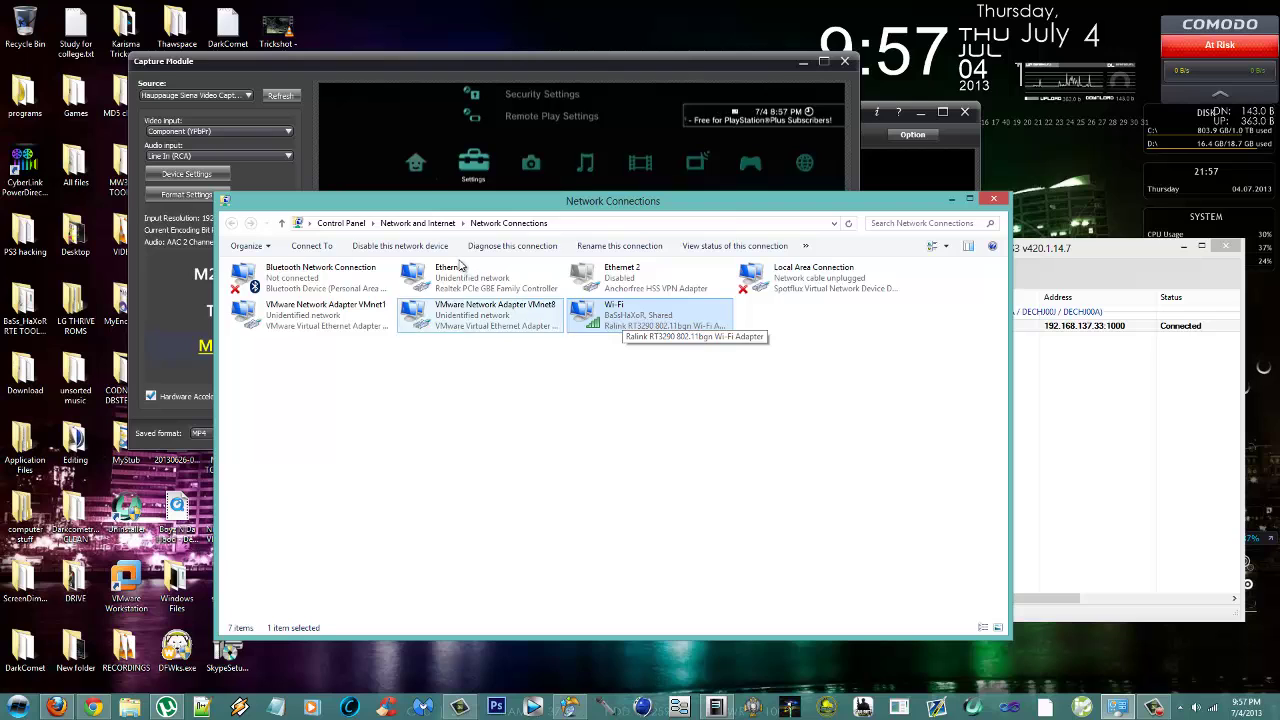
pyautogui.click(993, 199)
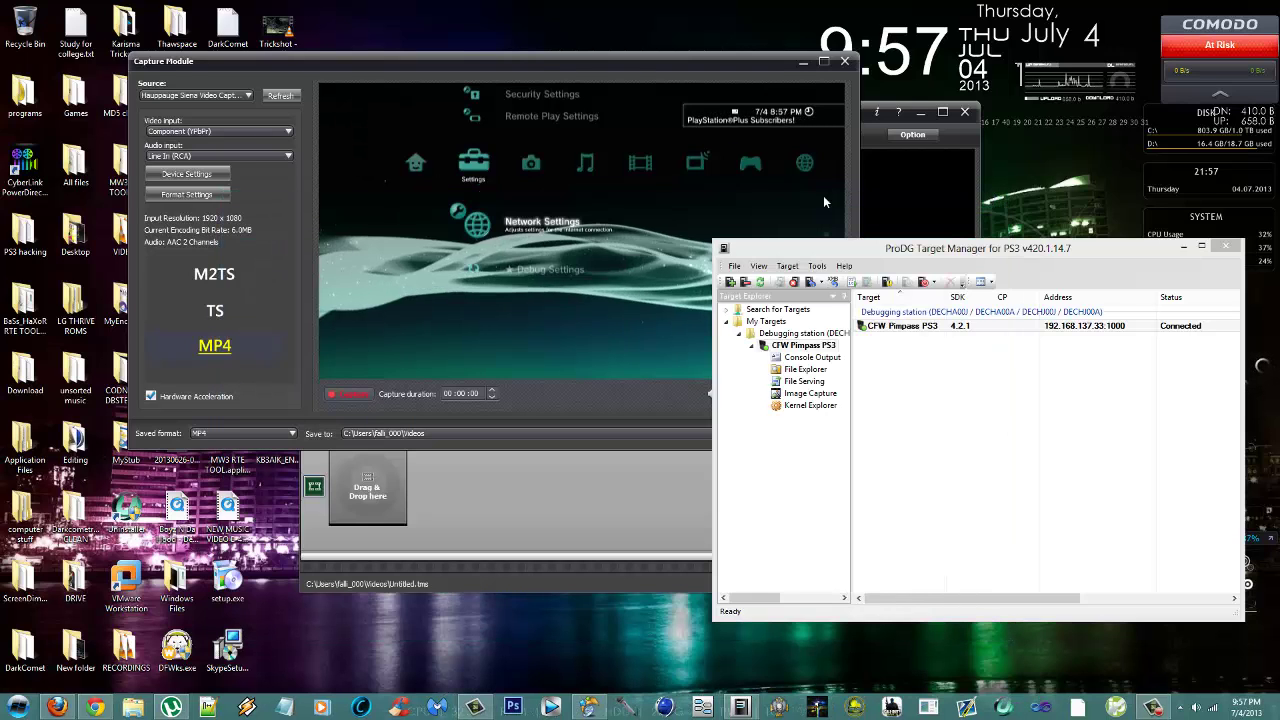
pyautogui.click(772, 63)
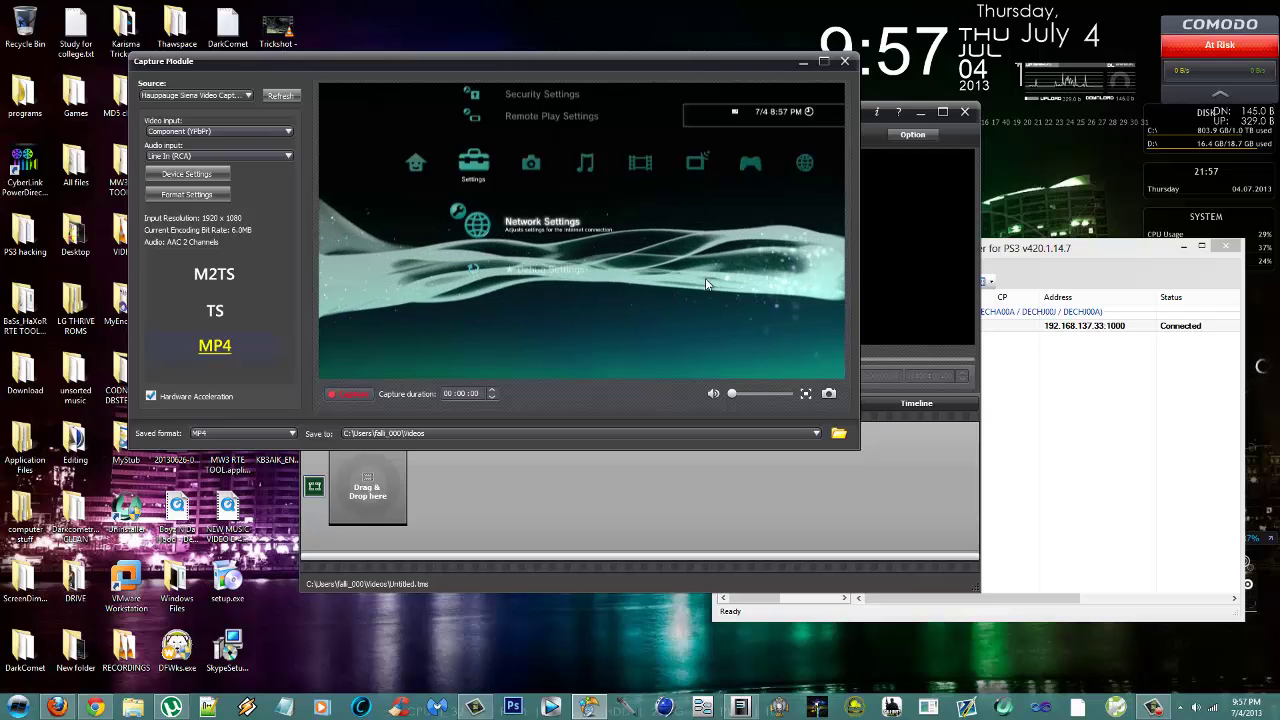
pyautogui.moveTo(771, 65); pyautogui.dragTo(899, 40)
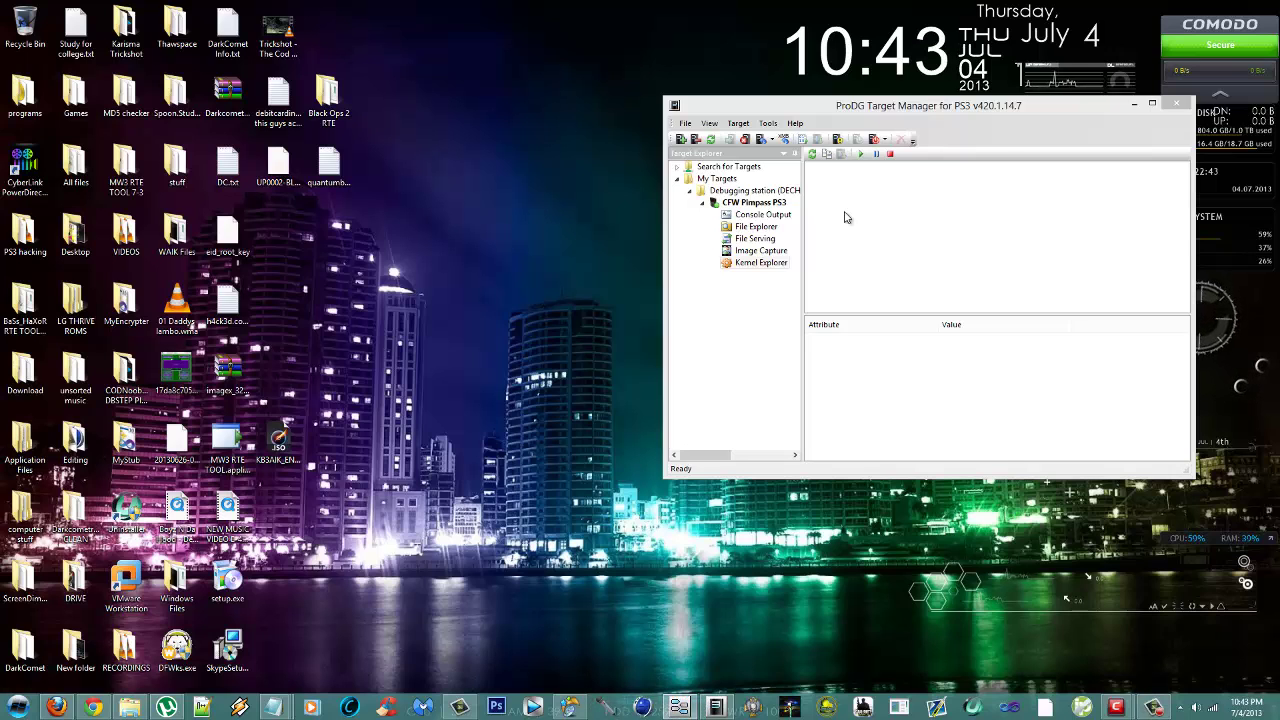
# - Bring up ProDG Debugger beside Target Manager, and open and reposition the Capture Module to show the PS3's game preview
pyautogui.moveTo(870, 145); pyautogui.dragTo(624, 50)
pyautogui.moveTo(740, 236); pyautogui.dragTo(436, 298)
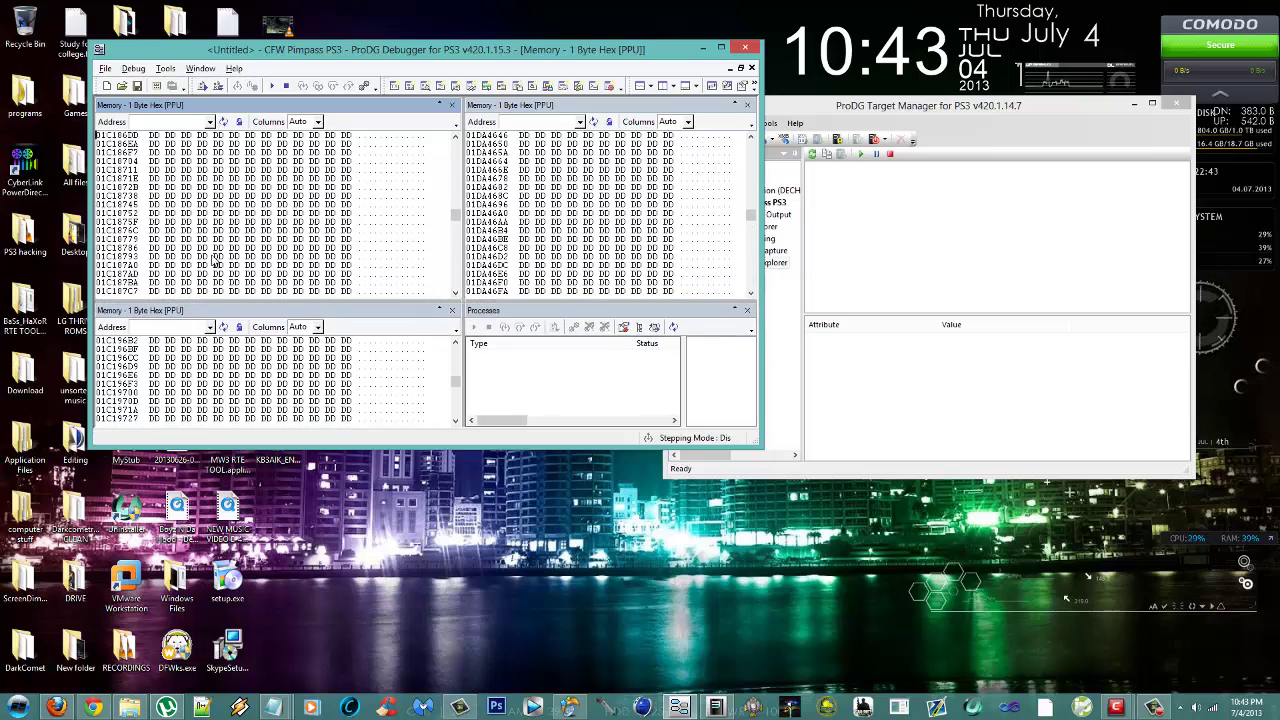
pyautogui.click(569, 707)
pyautogui.moveTo(669, 32); pyautogui.dragTo(649, 118)
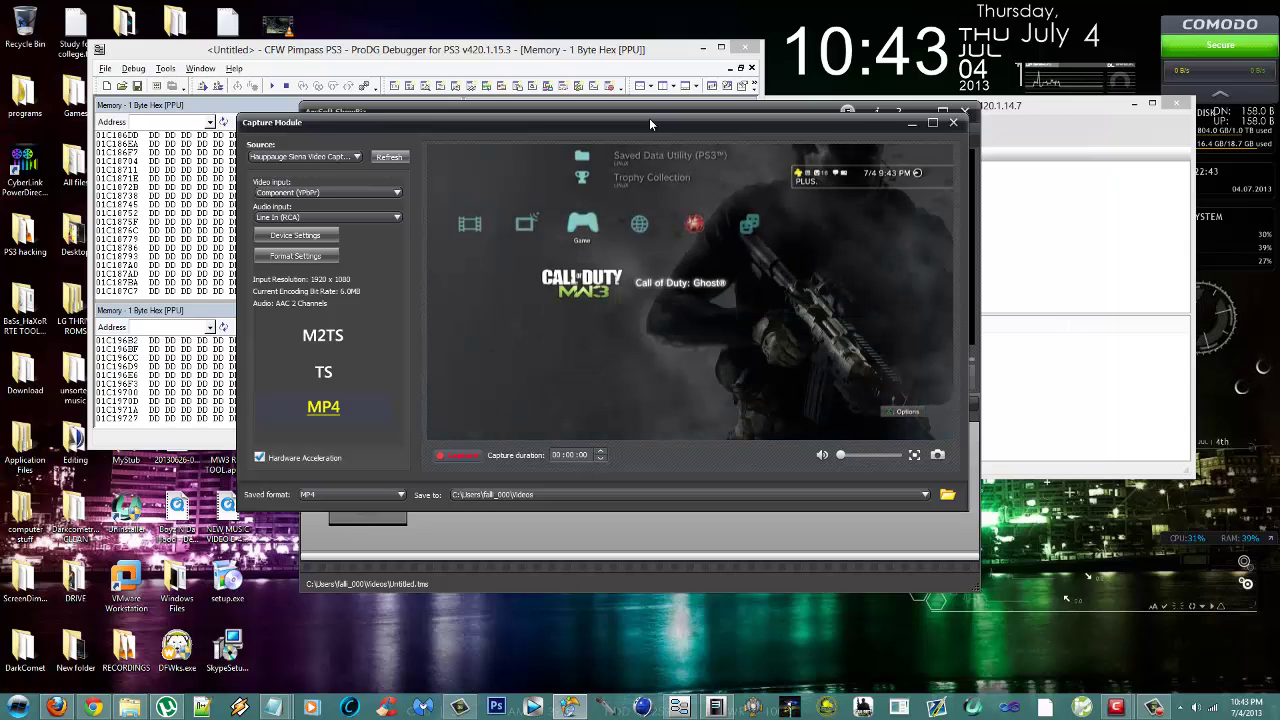
pyautogui.moveTo(637, 118); pyautogui.dragTo(678, 104)
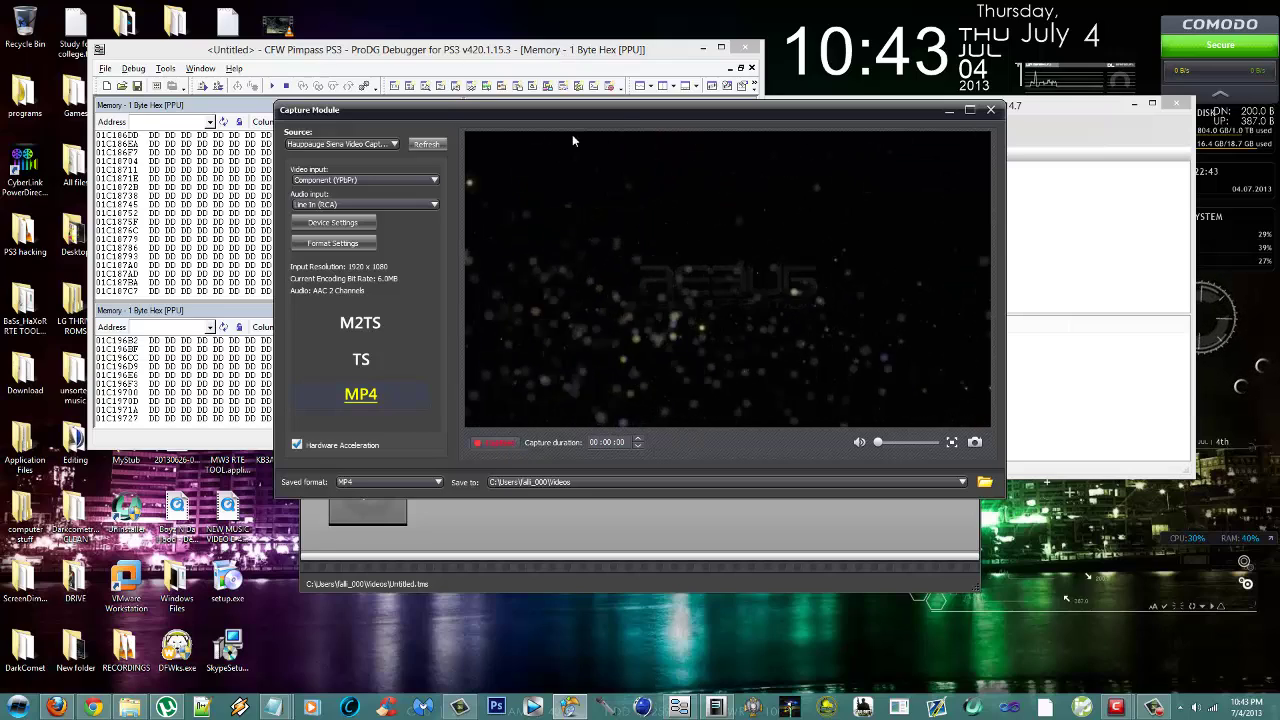
# - Switch to ProDG Debugger, select the game's process, and widen the Processes pane and its process list
pyautogui.moveTo(500, 41); pyautogui.dragTo(453, 49)
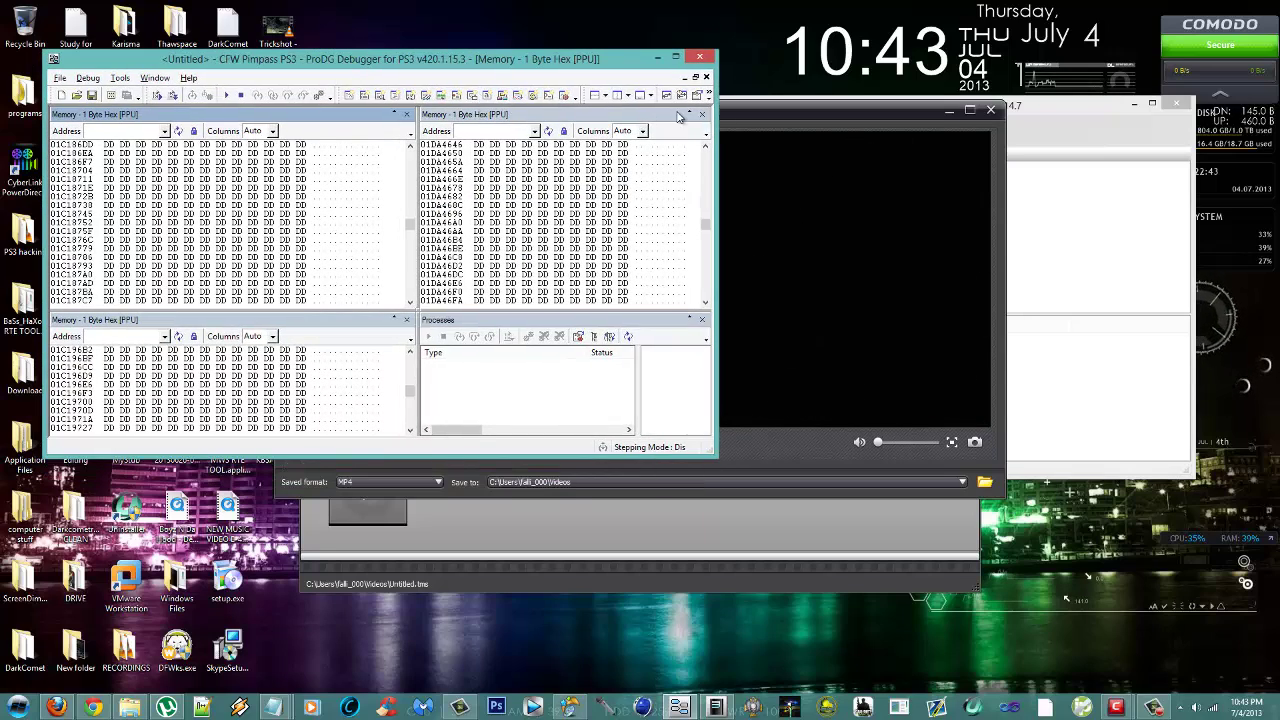
pyautogui.click(682, 96)
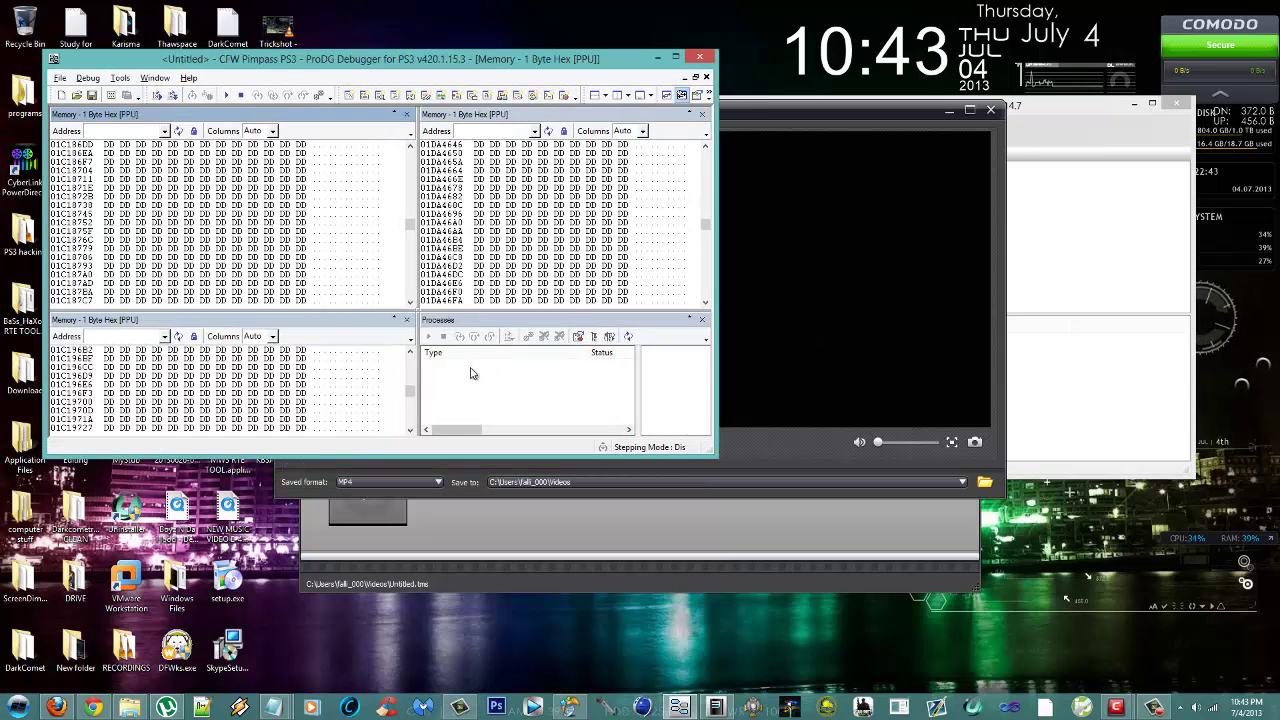
pyautogui.click(510, 366)
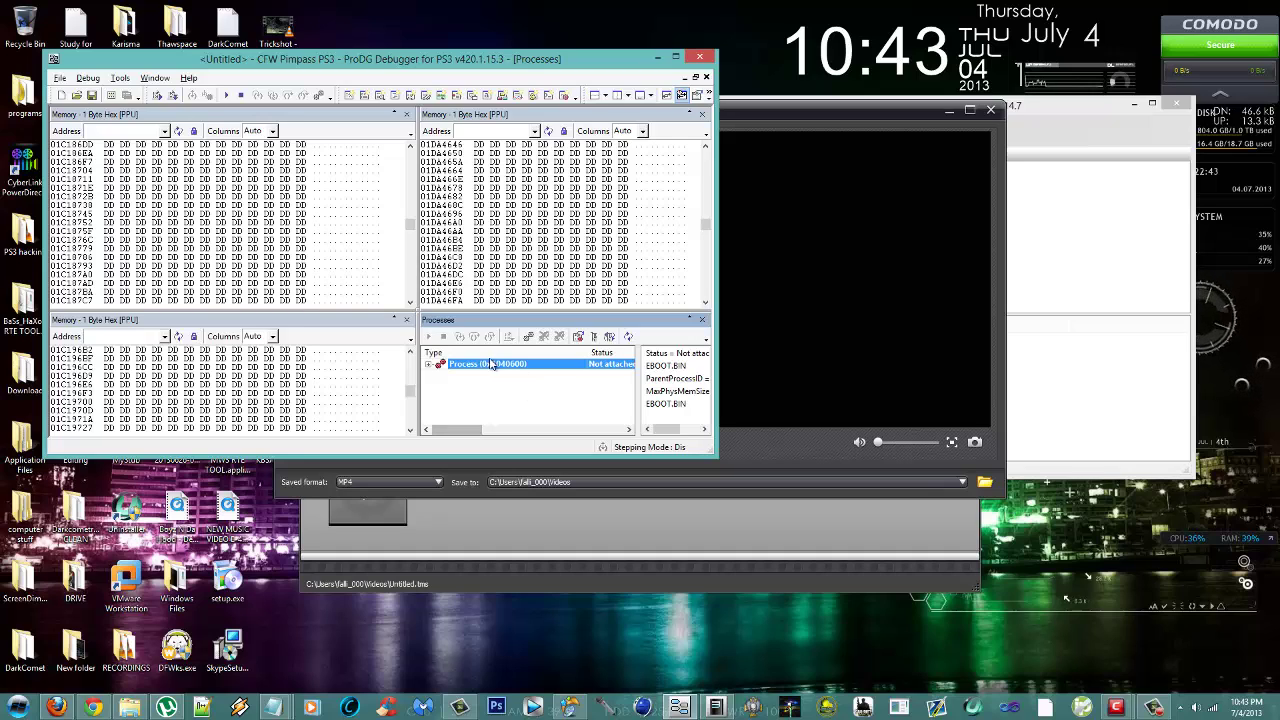
pyautogui.moveTo(411, 353); pyautogui.dragTo(325, 355)
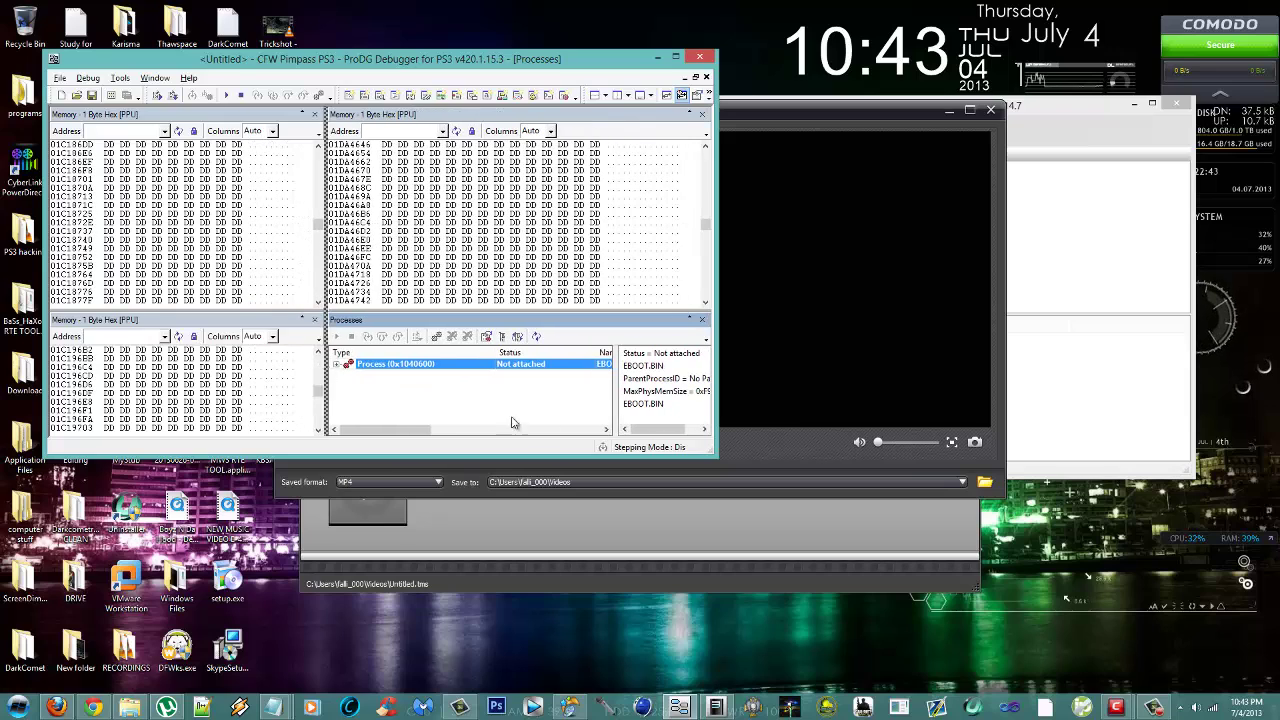
pyautogui.moveTo(625, 391); pyautogui.dragTo(658, 391)
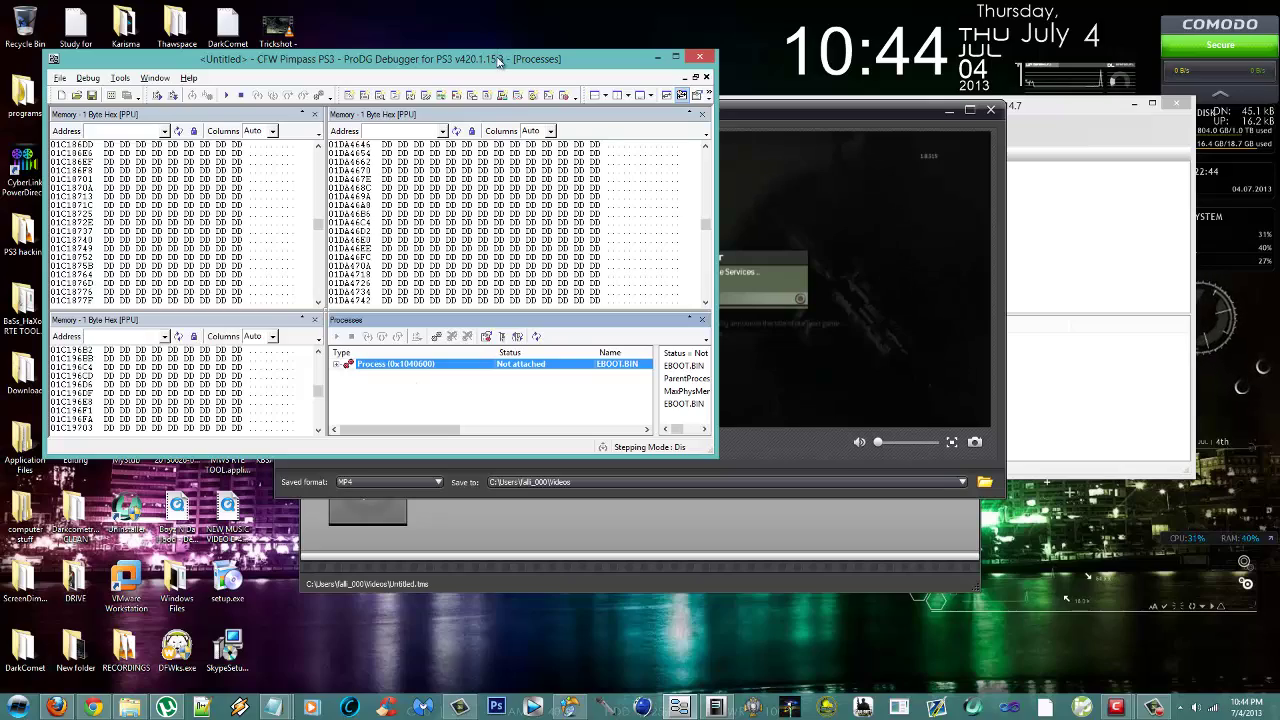
# - Arrange the ProDG Debugger, Capture Module and ProDG Target Manager windows so that all three are visible
pyautogui.moveTo(489, 52); pyautogui.dragTo(449, 4)
pyautogui.moveTo(787, 106); pyautogui.dragTo(967, 282)
pyautogui.click(1015, 110)
pyautogui.moveTo(1015, 112); pyautogui.dragTo(1087, 22)
# - View the CFW Pimpass PS3 target and read its console output for the running game's process ID
pyautogui.click(831, 175)
pyautogui.click(826, 115)
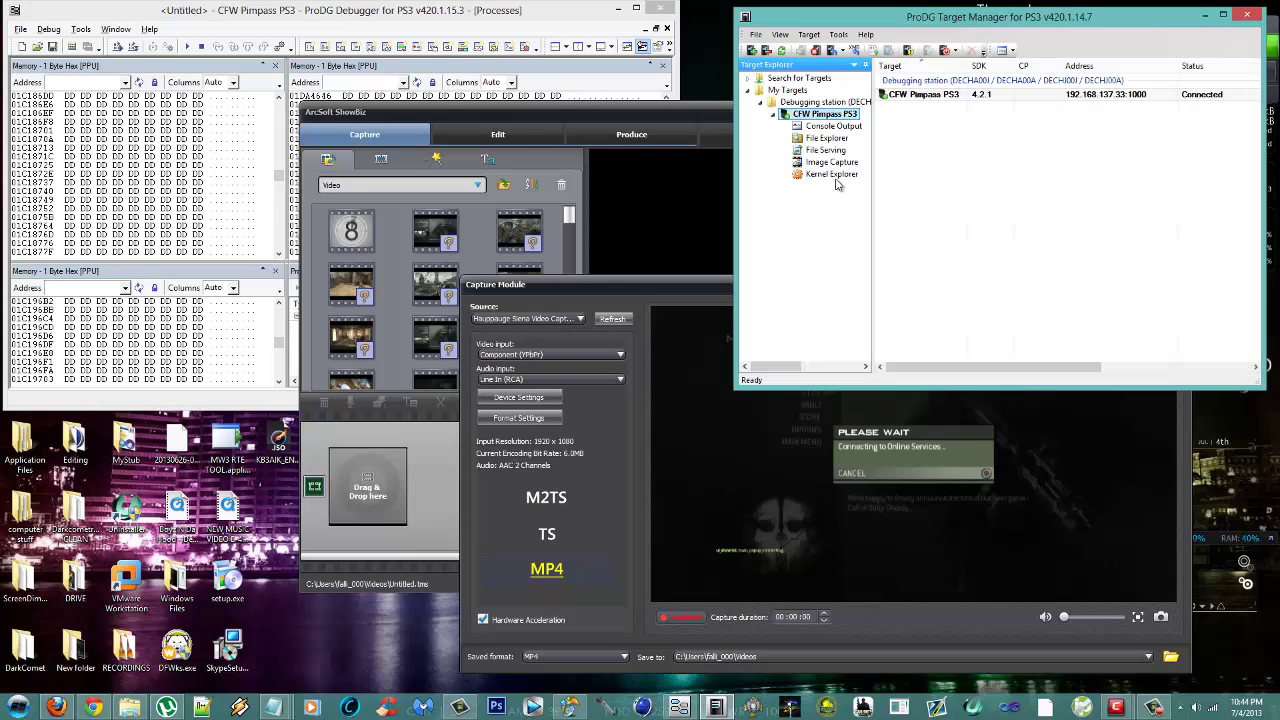
pyautogui.click(834, 126)
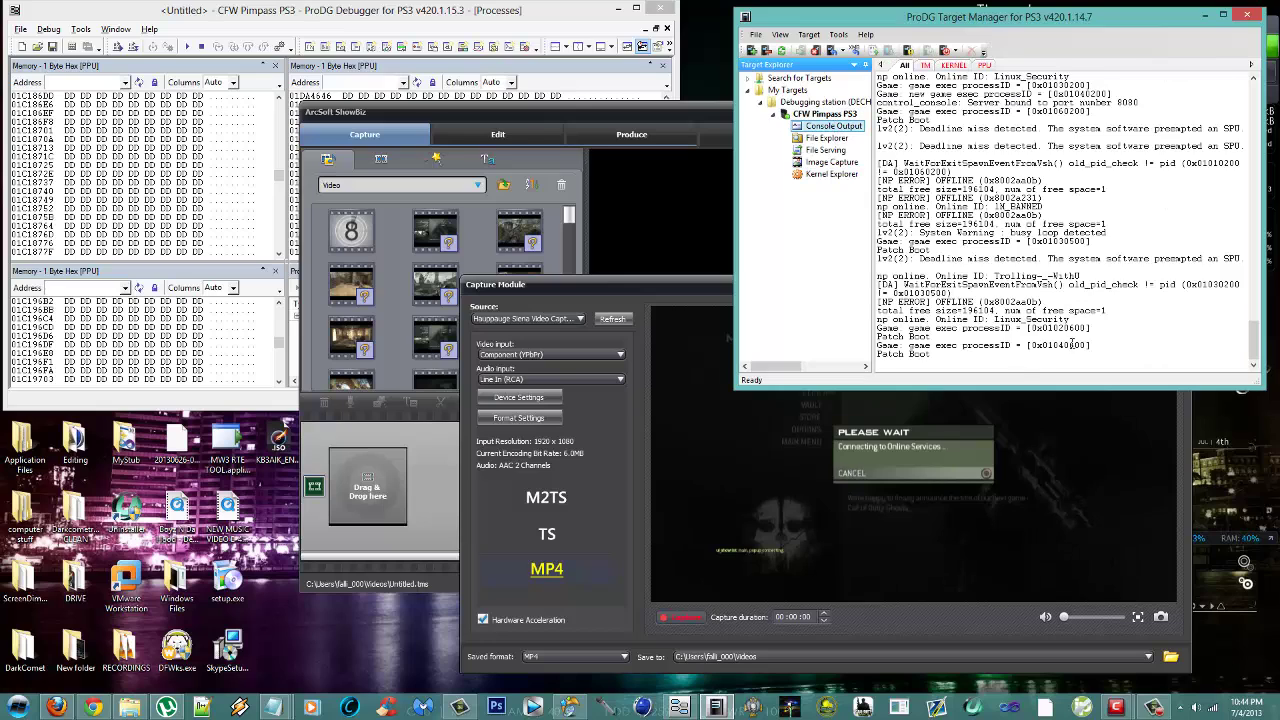
pyautogui.moveTo(1000, 356); pyautogui.dragTo(880, 324)
pyautogui.click(940, 347)
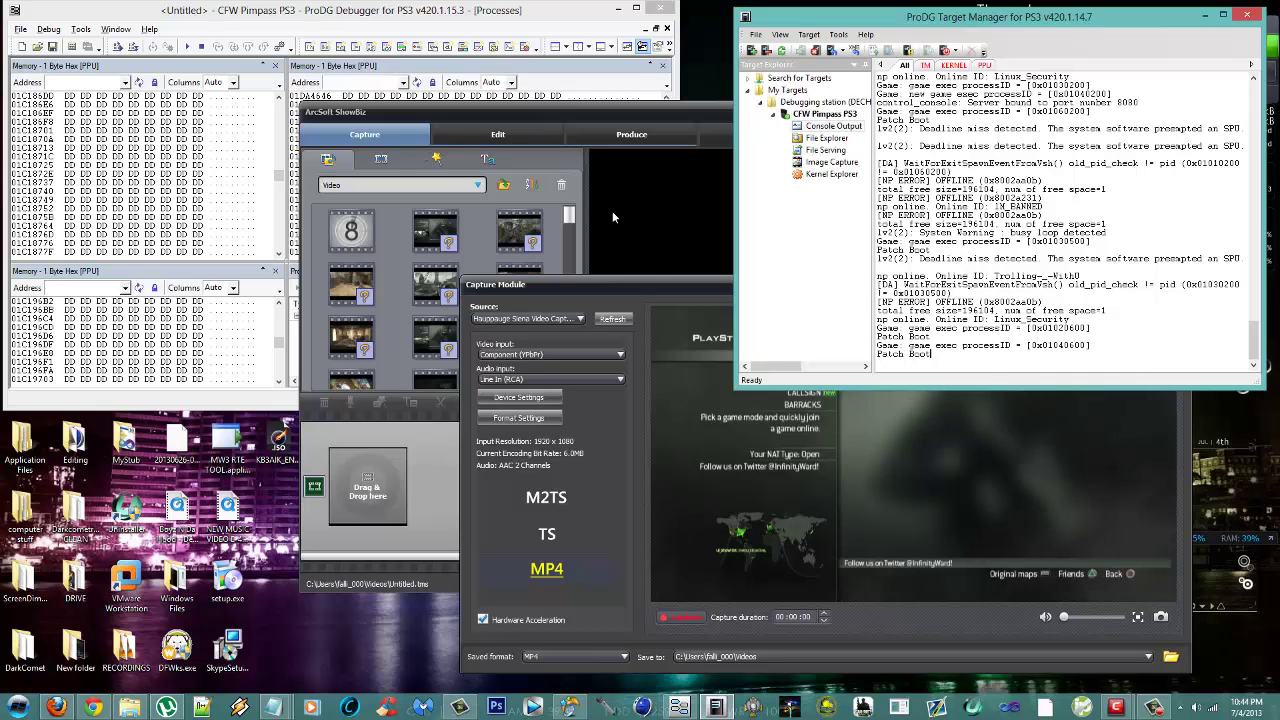
pyautogui.click(616, 60)
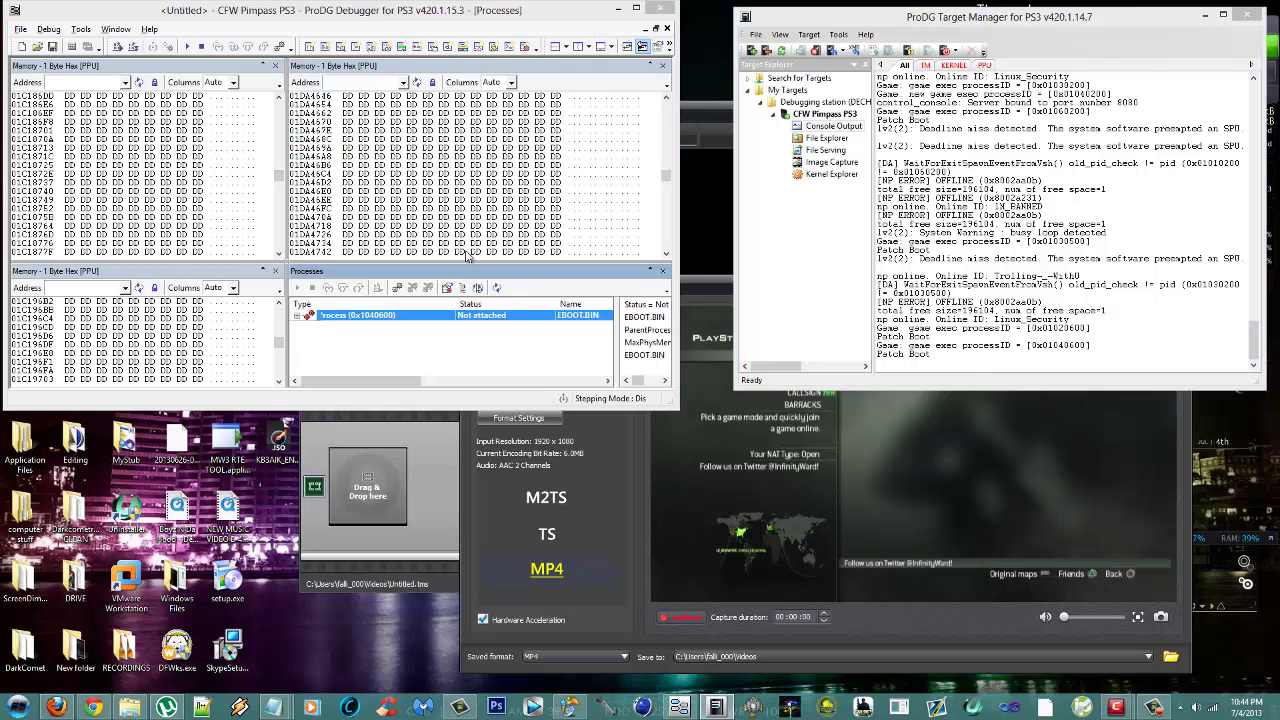
pyautogui.rightClick(392, 316)
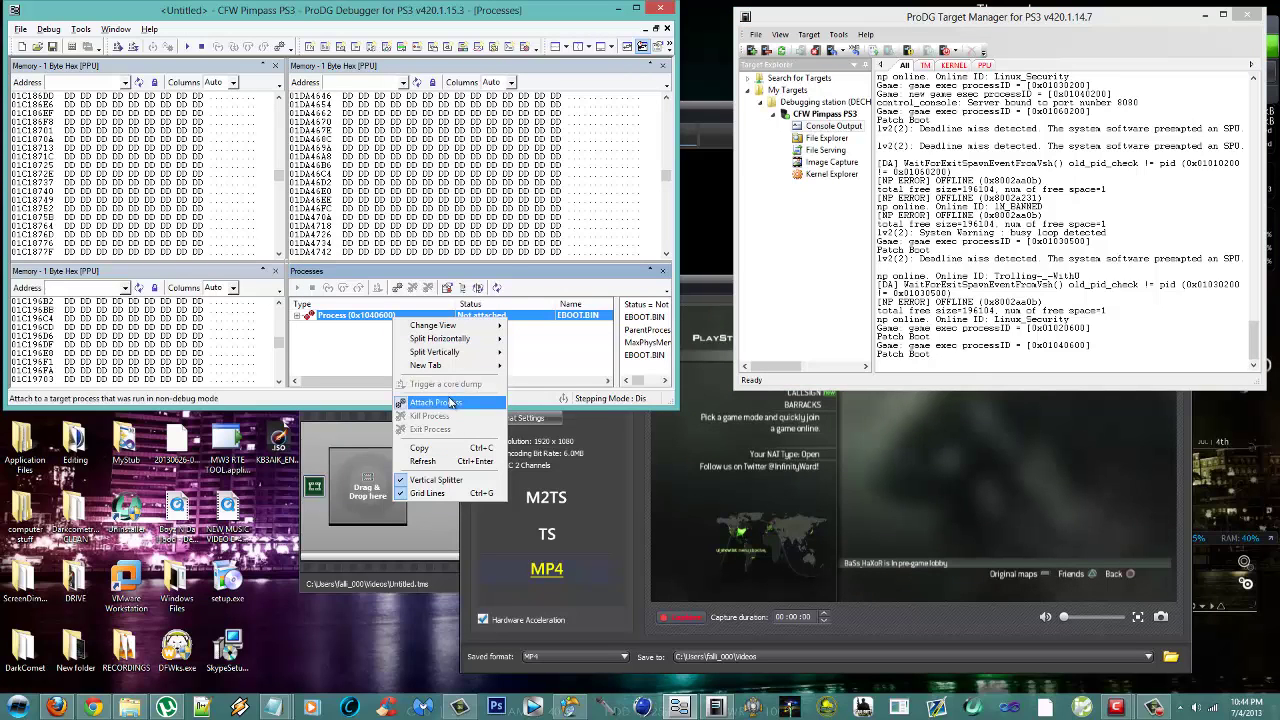
pyautogui.click(457, 299)
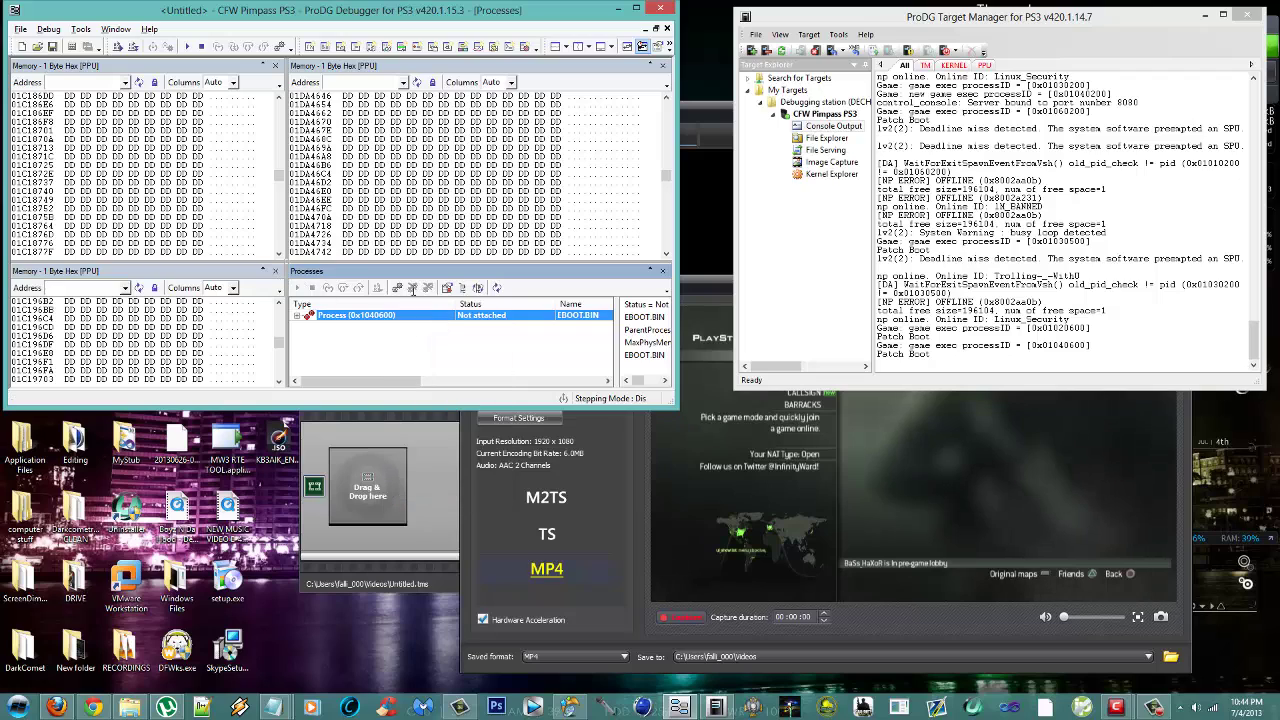
pyautogui.rightClick(393, 125)
pyautogui.moveTo(472, 135)
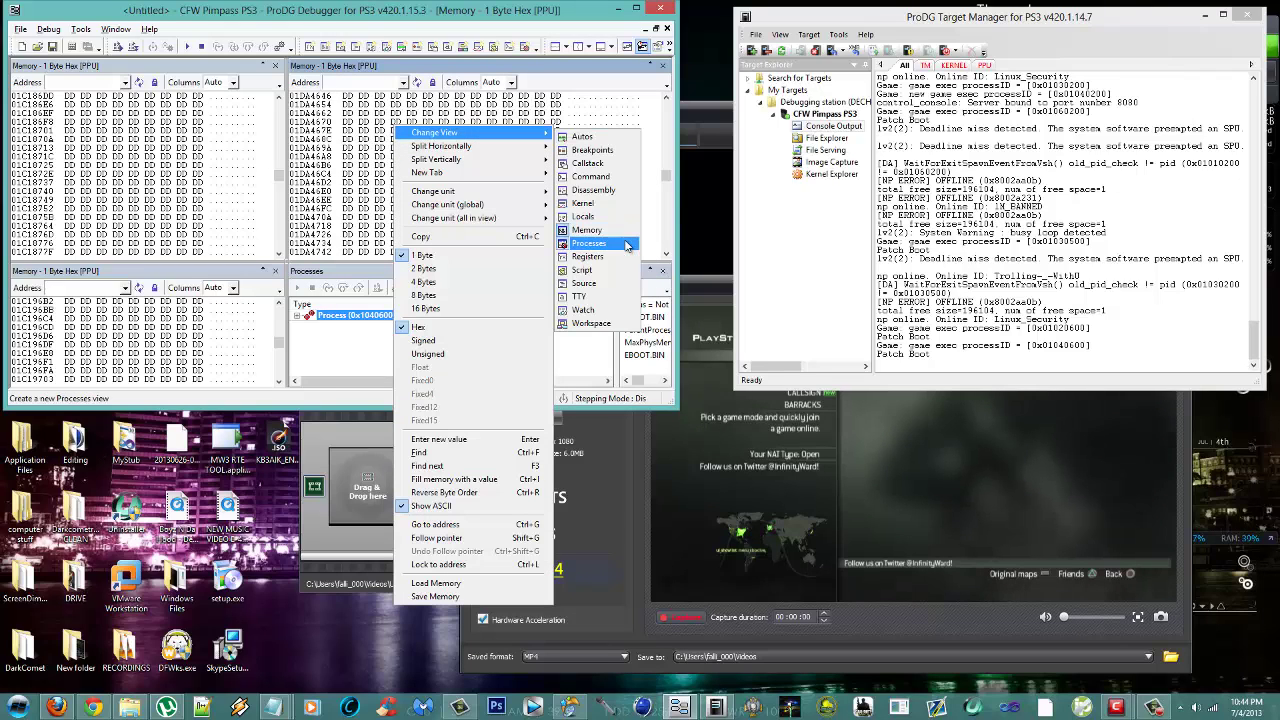
pyautogui.click(358, 313)
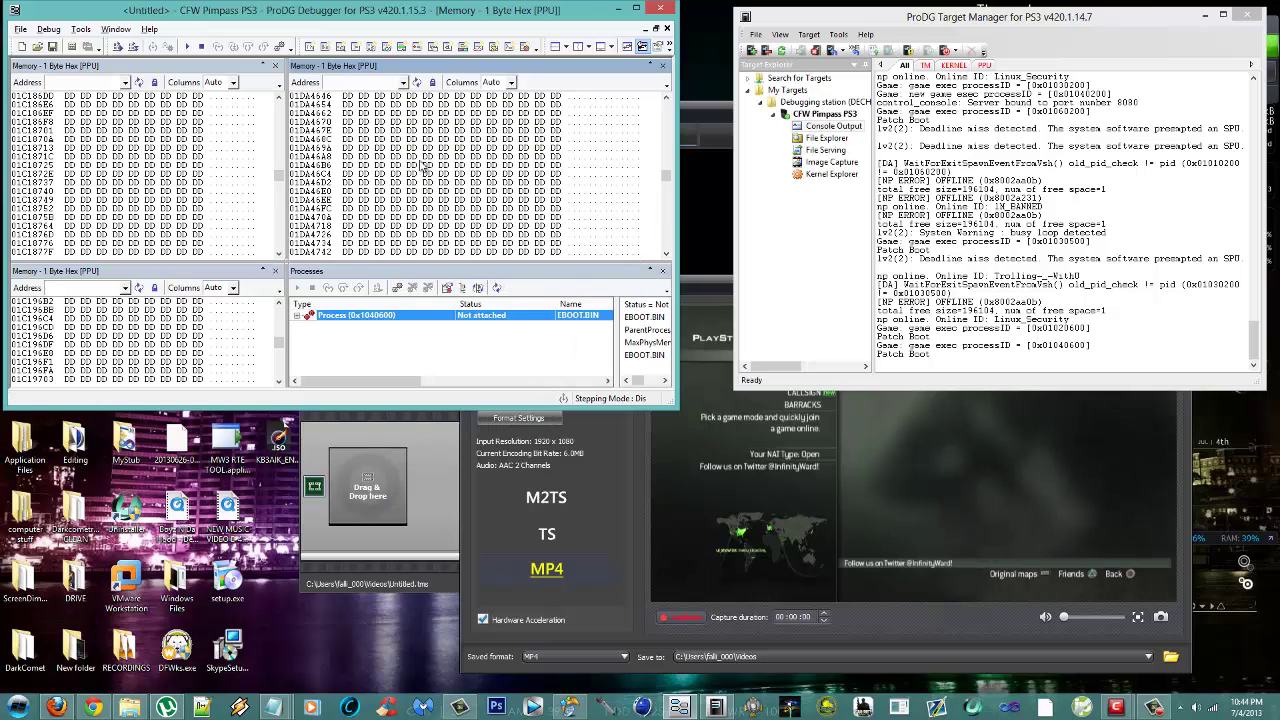
# - Attach ProDG Debugger to the game's EBOOT.BIN process and continue without symbols
pyautogui.rightClick(460, 317)
pyautogui.click(576, 398)
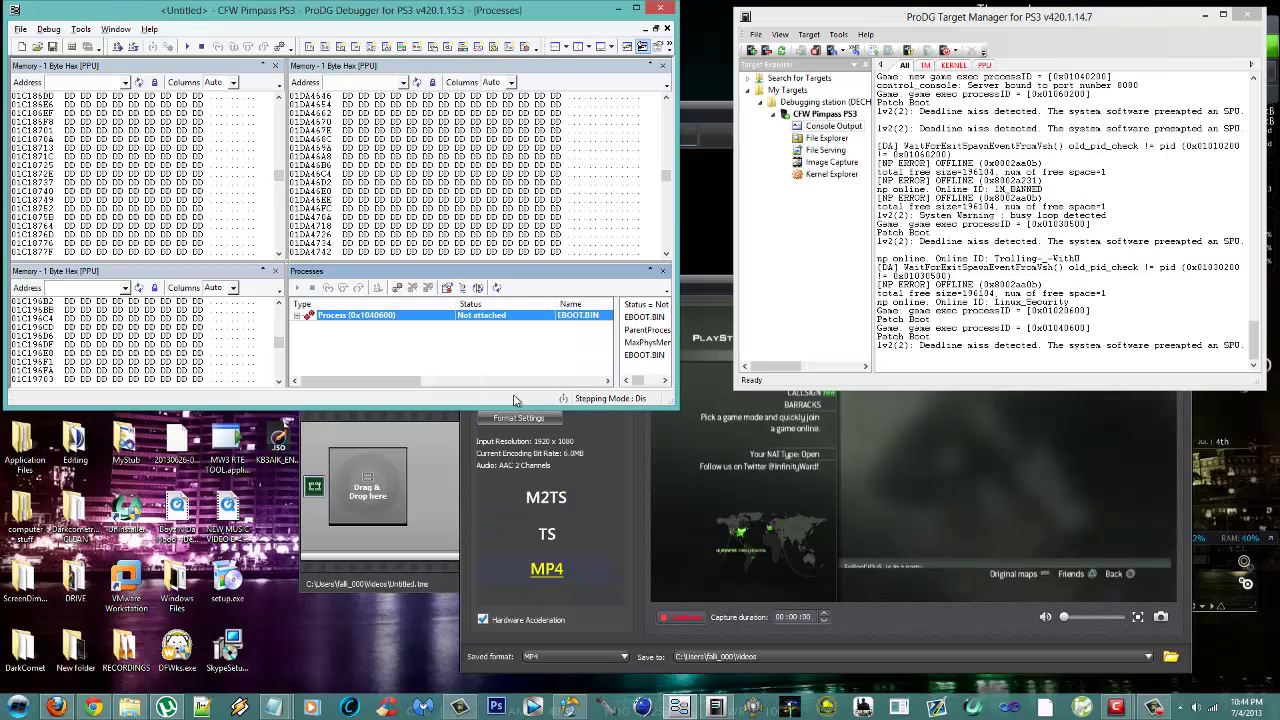
pyautogui.click(760, 400)
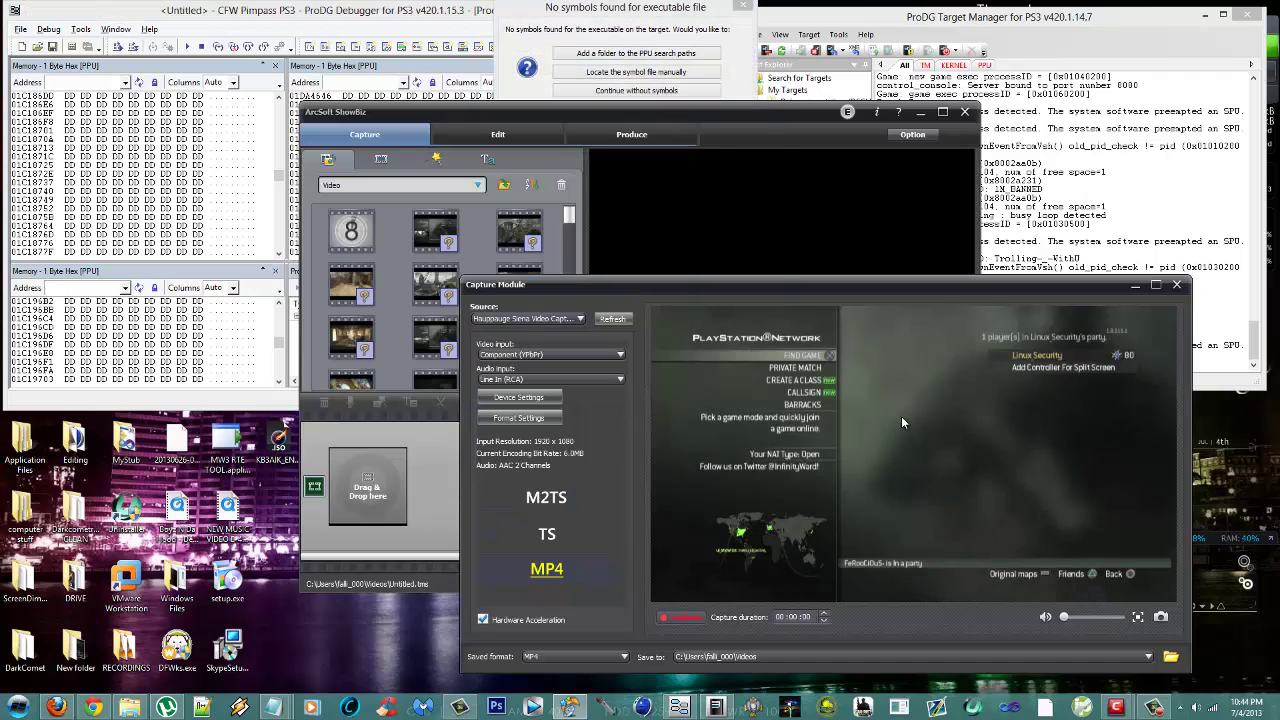
pyautogui.click(636, 90)
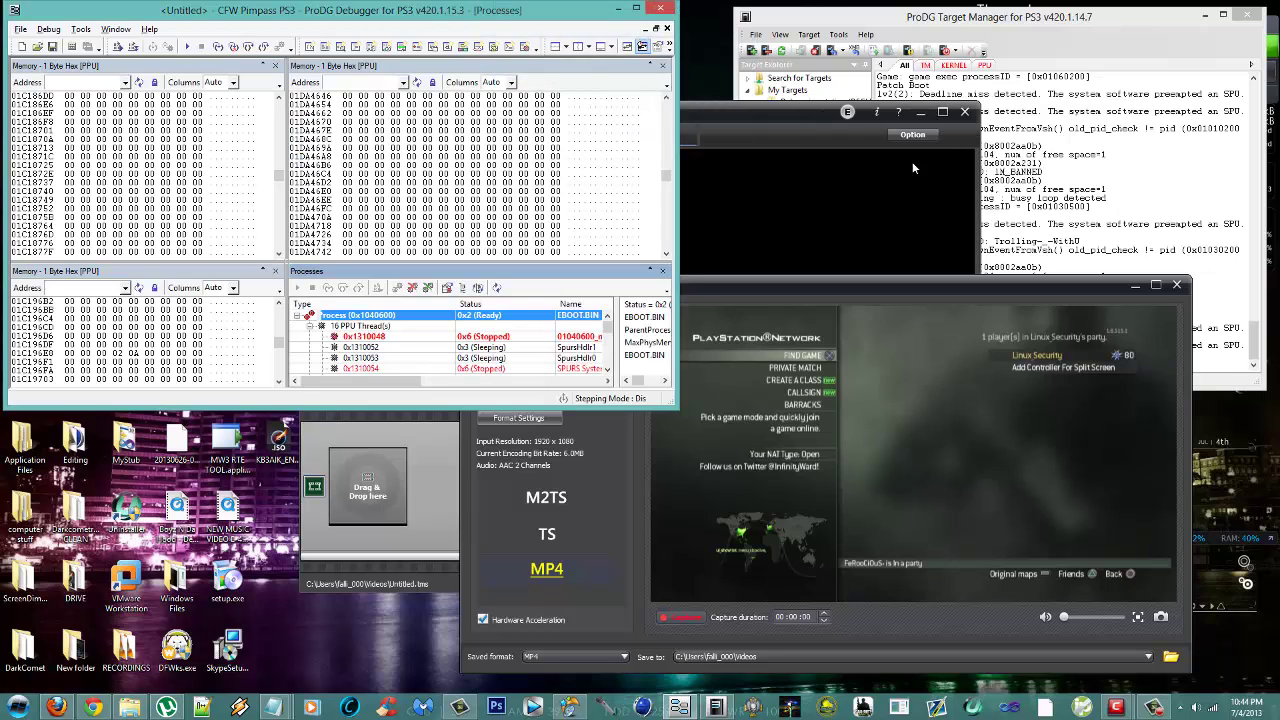
# - Resume the attached game process from the target's Kernel Explorer in ProDG Target Manager
pyautogui.click(818, 175)
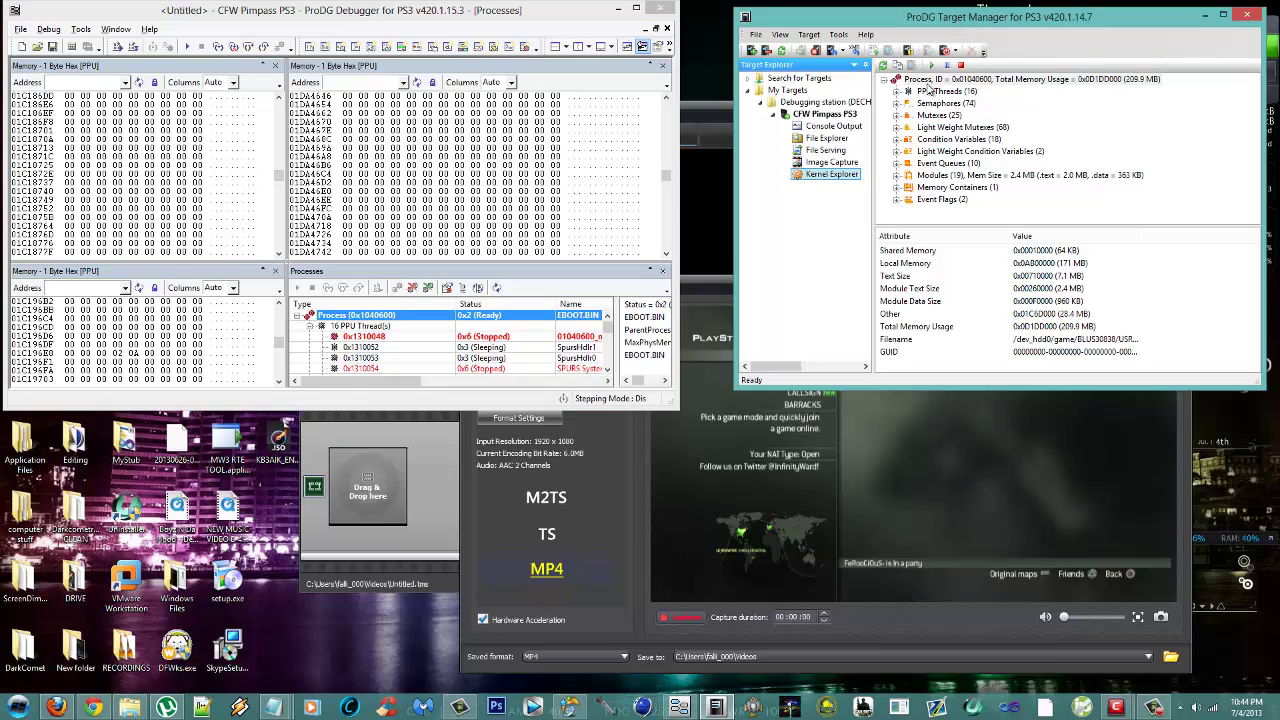
pyautogui.click(928, 83)
pyautogui.click(932, 66)
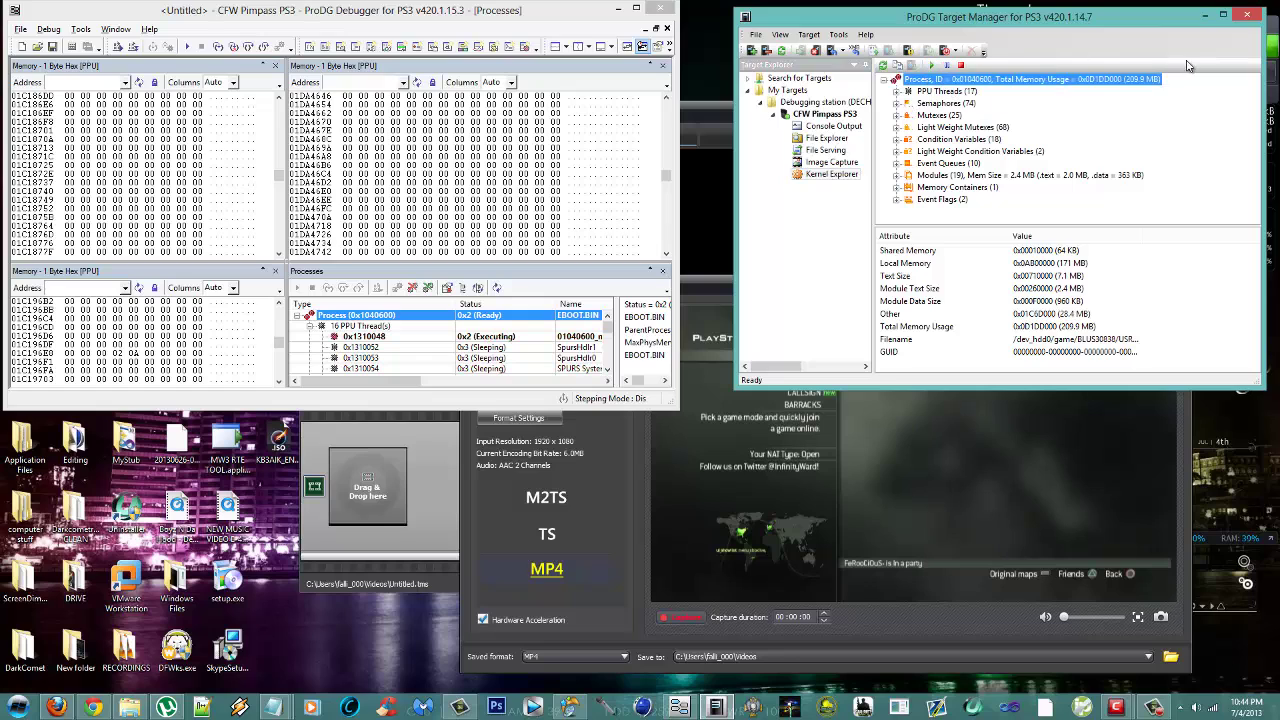
# - View the target's file serving and console output, and minimize ProDG Target Manager
pyautogui.click(830, 155)
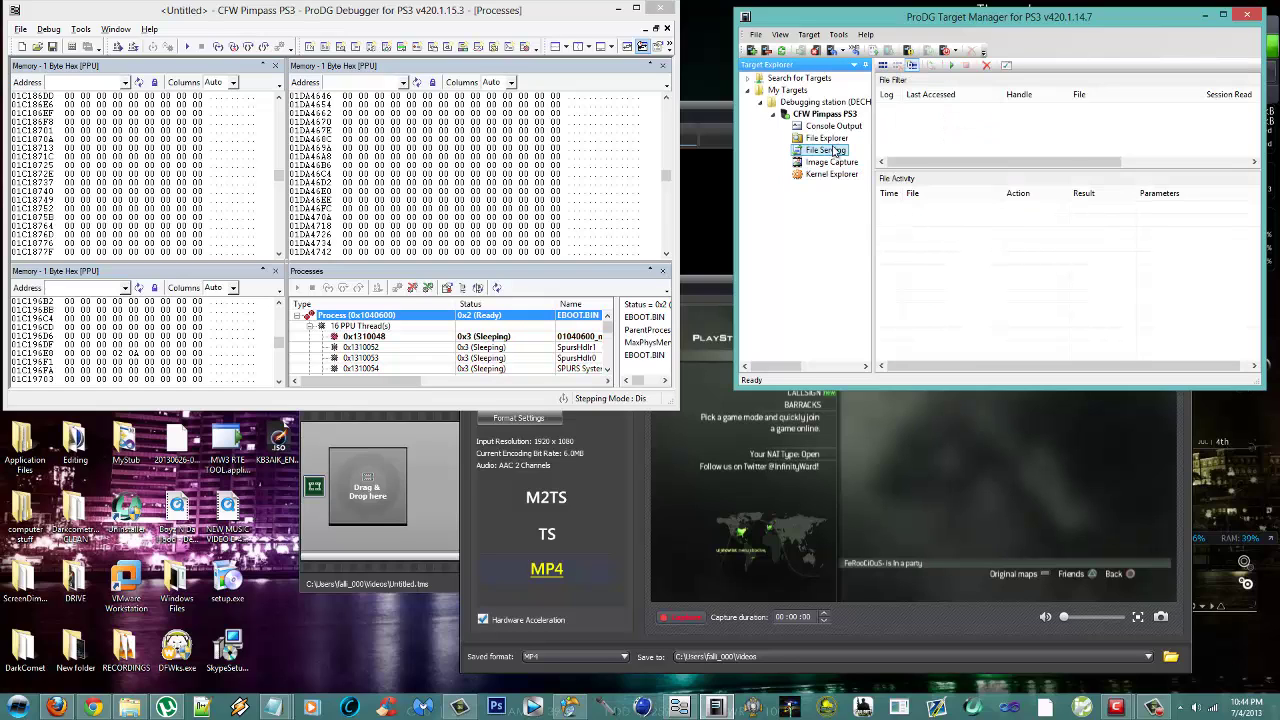
pyautogui.click(833, 126)
pyautogui.click(1222, 16)
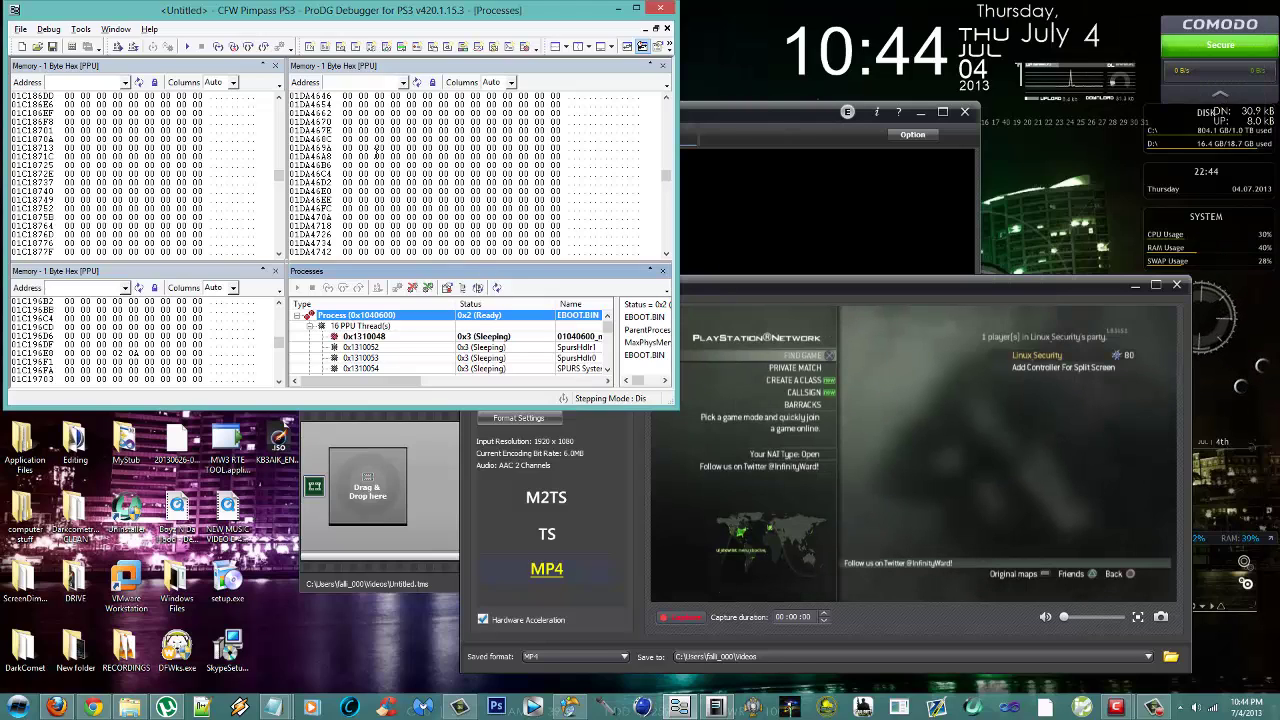
# - Inspect the memory panes in ProDG Debugger and check the game's video preview in the Capture Module
pyautogui.click(472, 215)
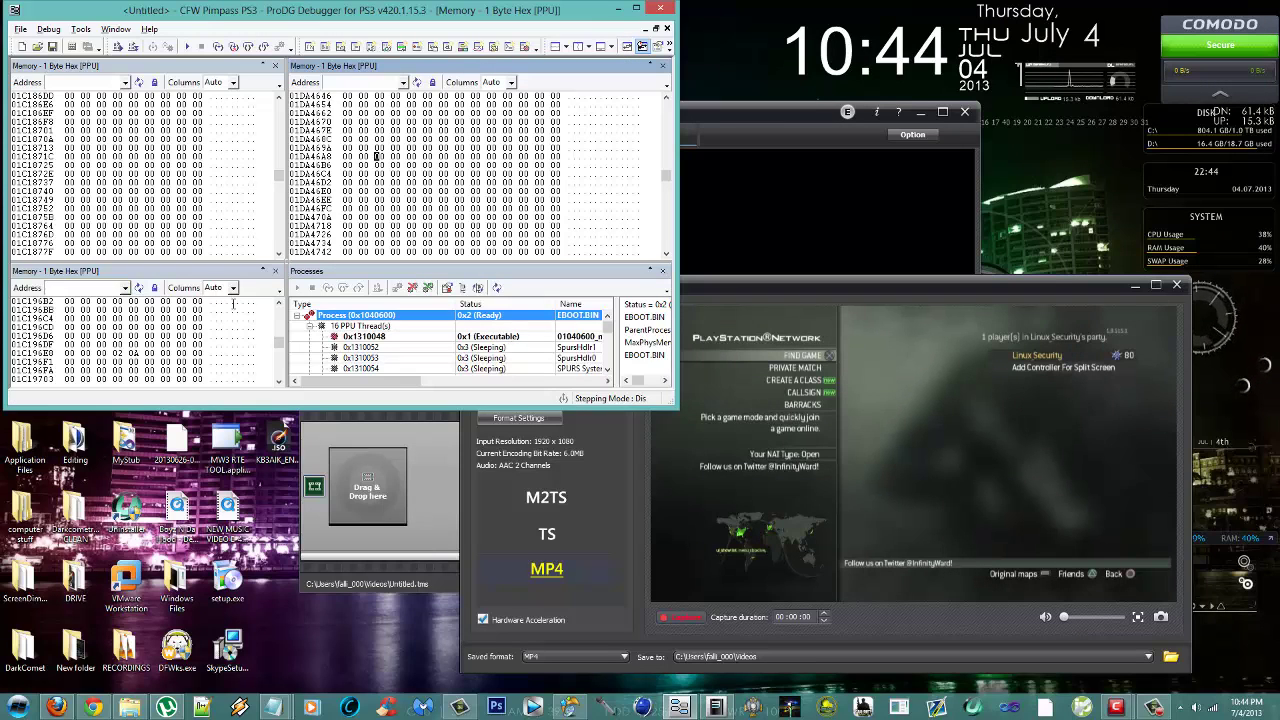
pyautogui.click(130, 336)
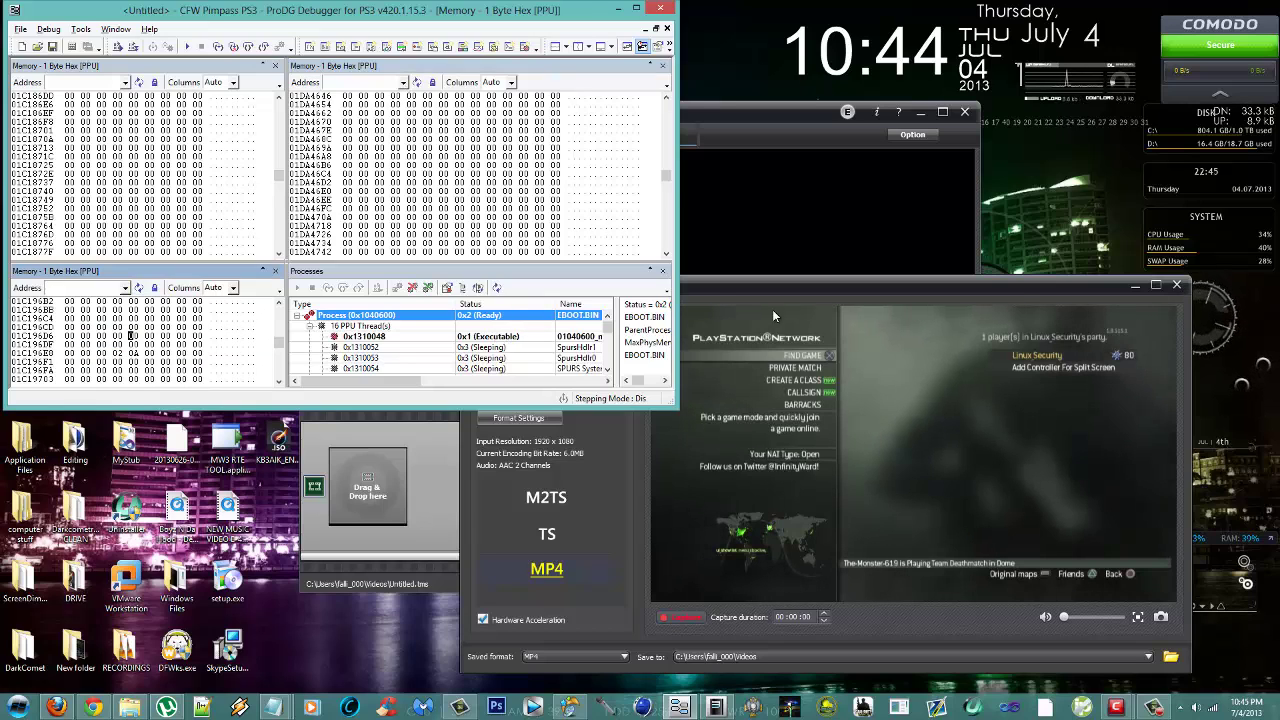
pyautogui.click(1019, 294)
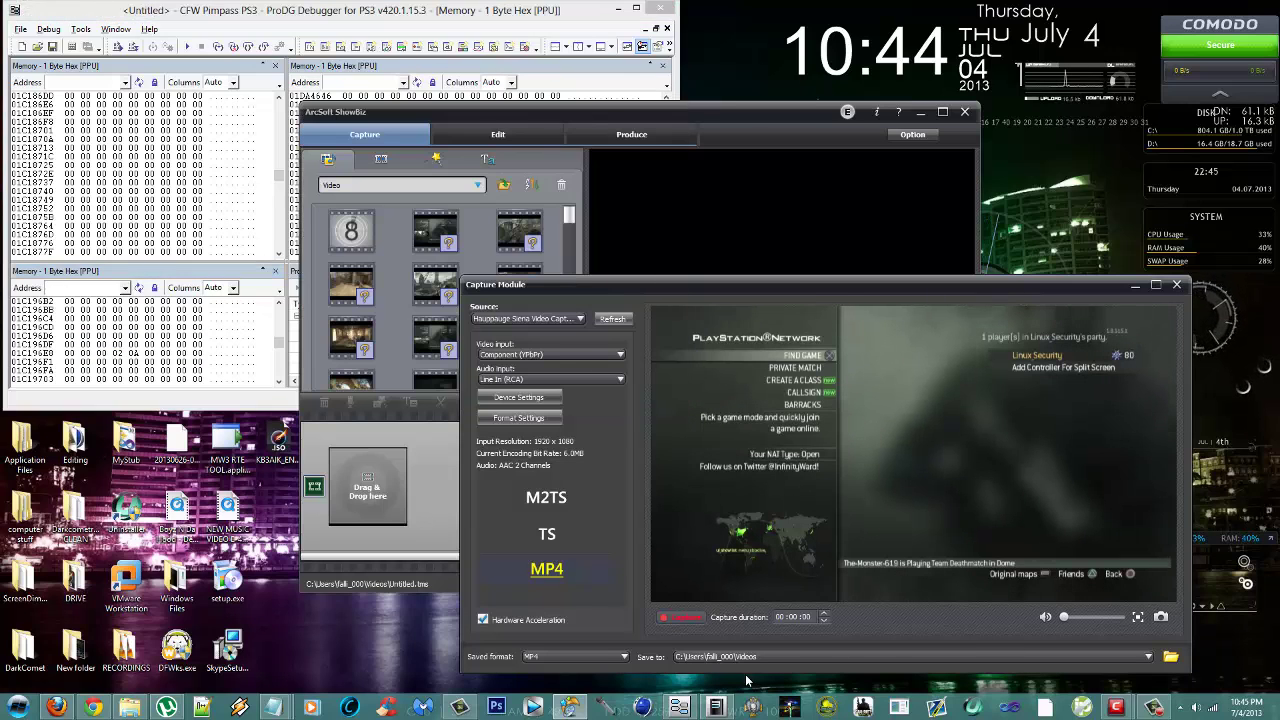
pyautogui.click(332, 188)
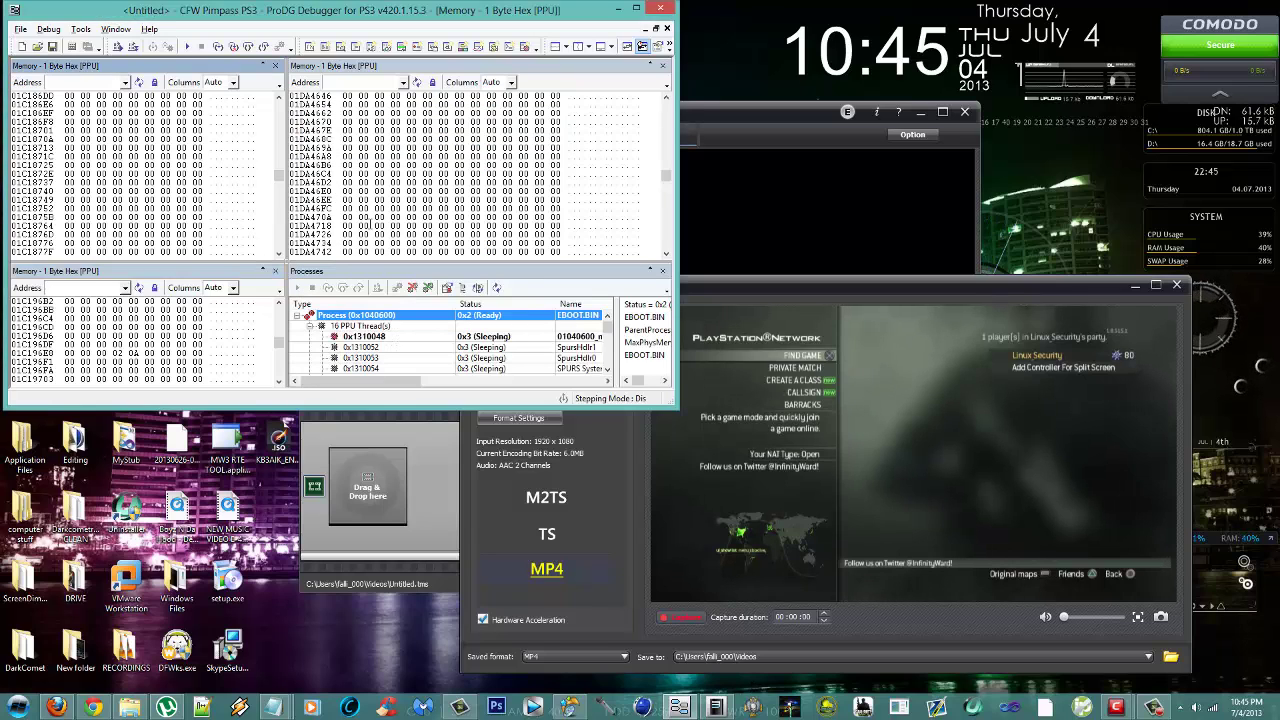
# - Open BaSs_HaXoRz RTE TOOL, connect and attach it to the PS3, and show its main mod options
pyautogui.click(790, 707)
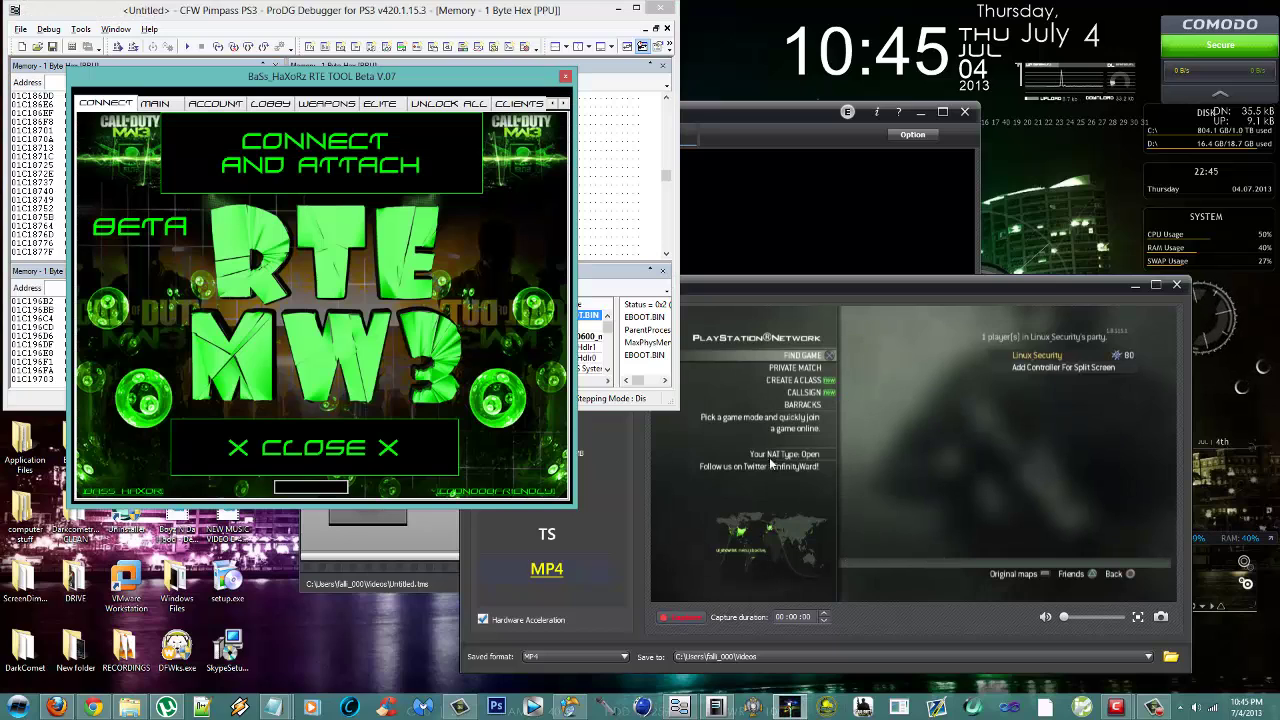
pyautogui.click(277, 170)
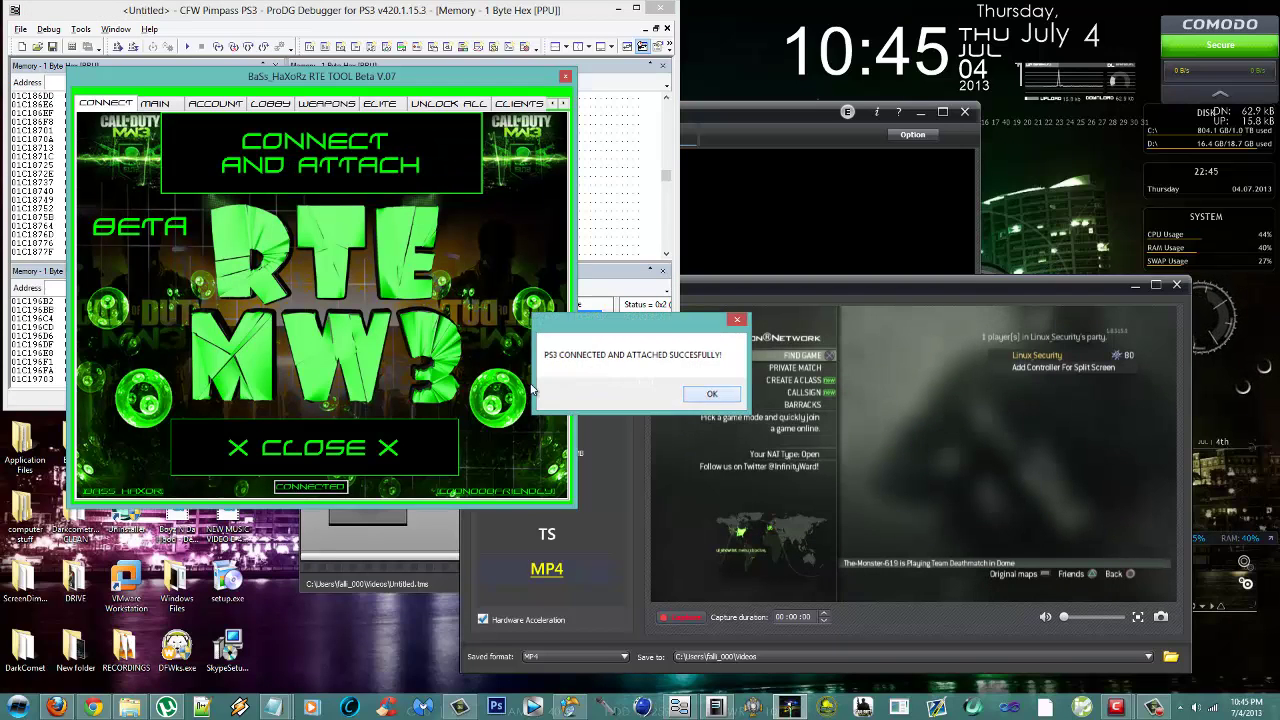
pyautogui.click(700, 394)
pyautogui.click(155, 104)
pyautogui.moveTo(247, 90); pyautogui.dragTo(237, 138)
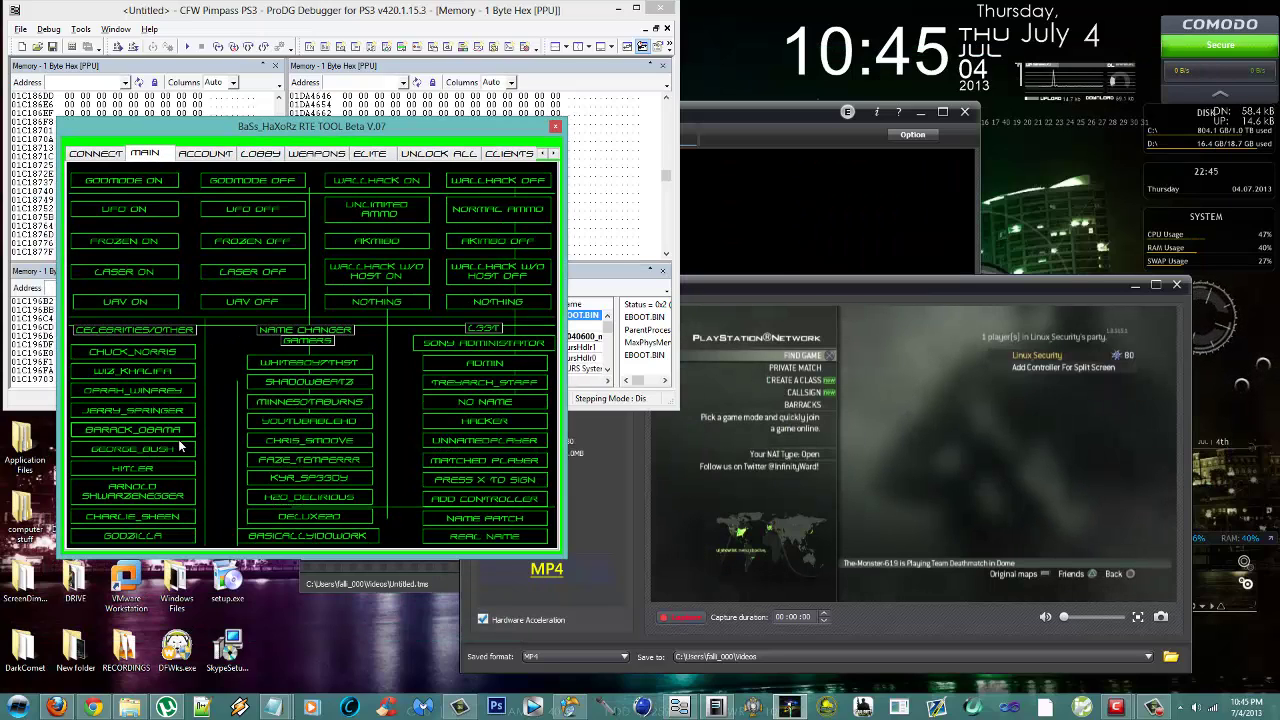
# - Apply the CHARLIE_SHEEN preset name from the Celebrities/Other group of the name changer and dismiss its message
pyautogui.click(183, 514)
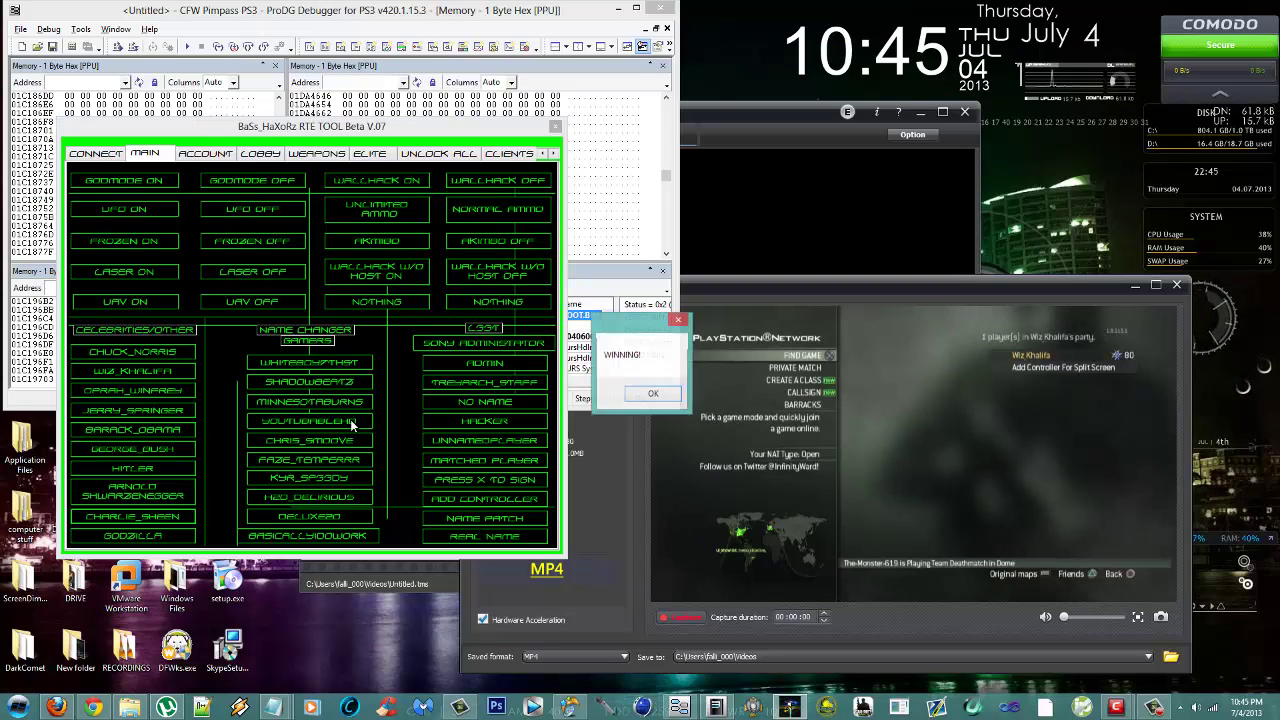
pyautogui.click(655, 396)
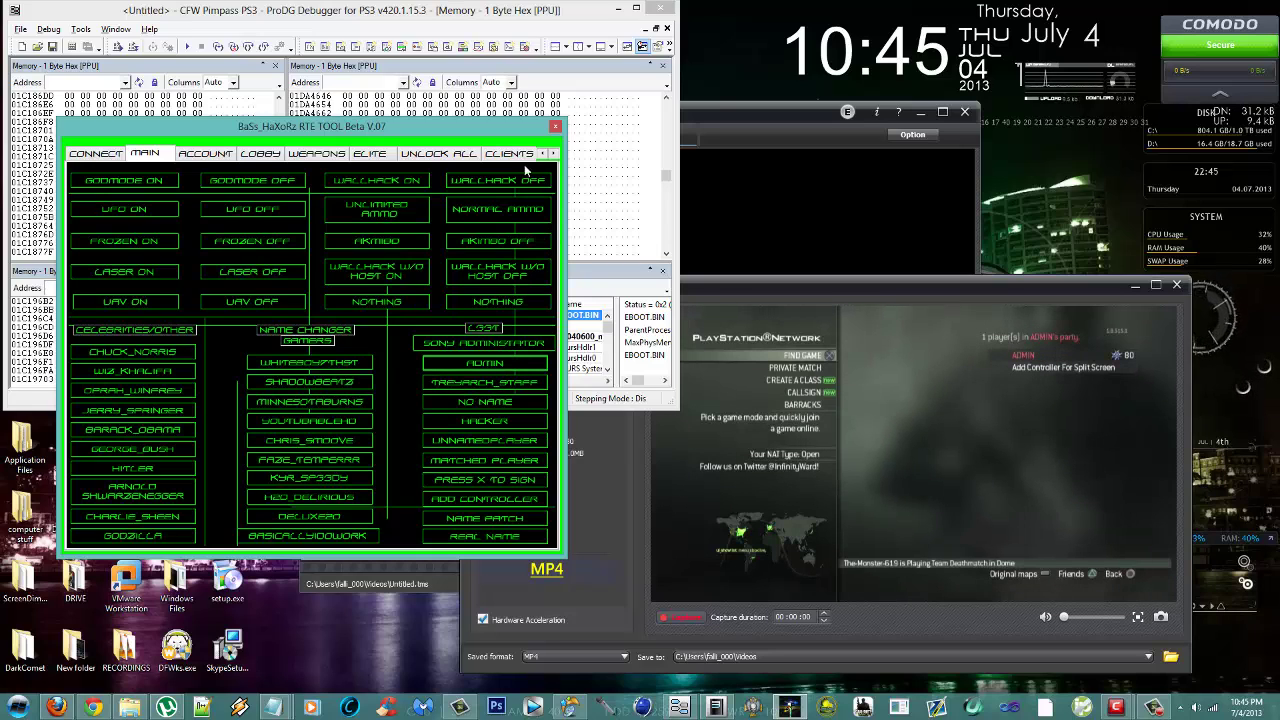
# - Show the RTE tool's Unlock All options and close the tool
pyautogui.click(461, 156)
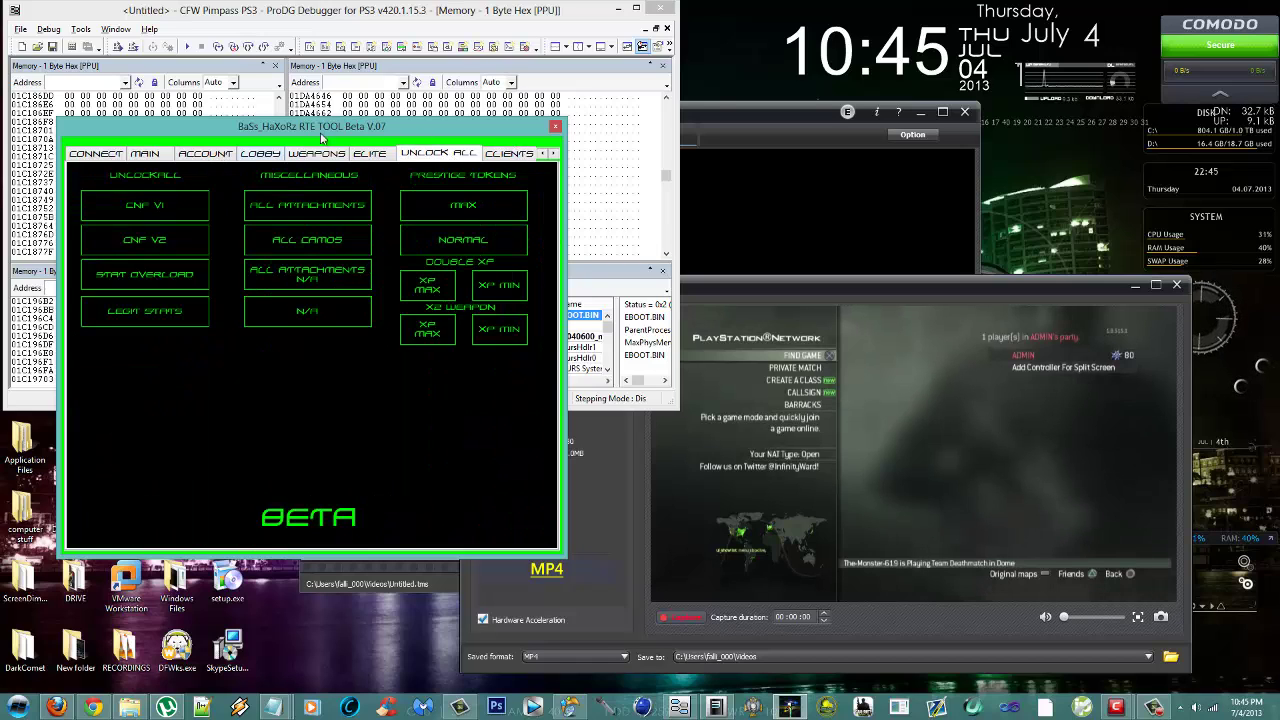
pyautogui.click(556, 127)
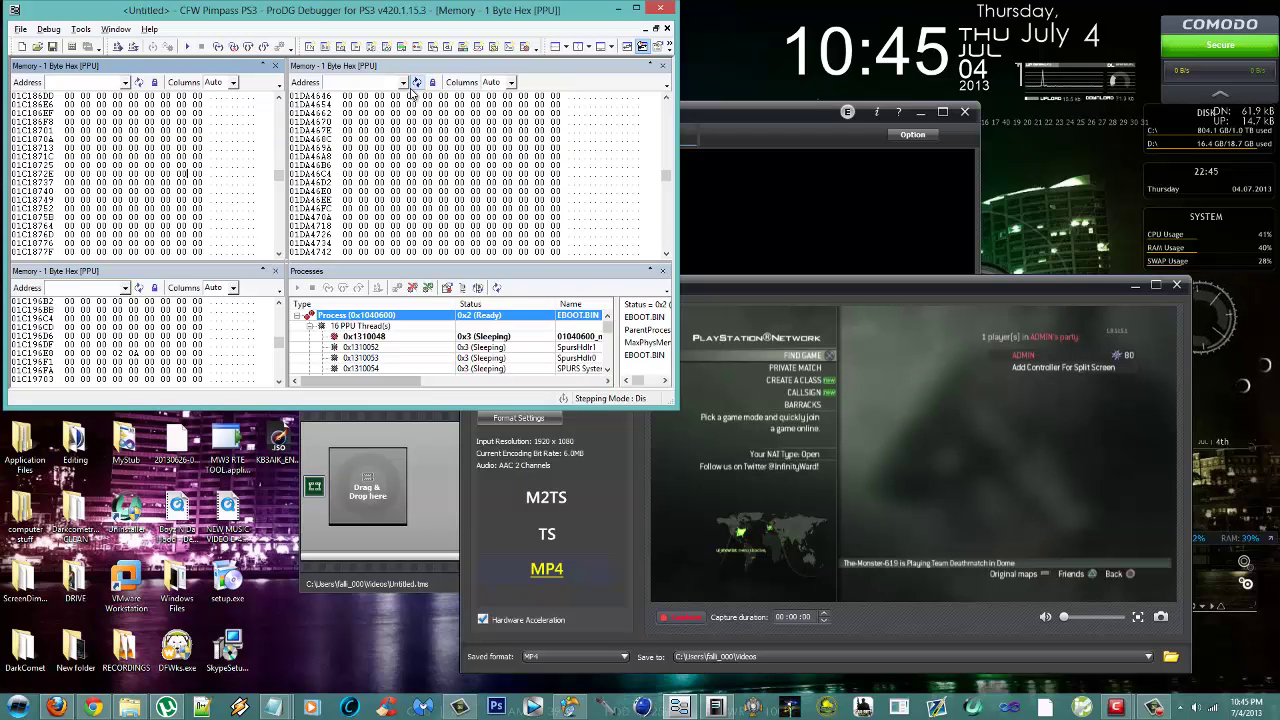
# - Go to address 0x01c187d0 in the second memory pane of ProDG Debugger and load Trolling-_-WithU Acc v2.bin there
pyautogui.click(403, 82)
pyautogui.click(372, 97)
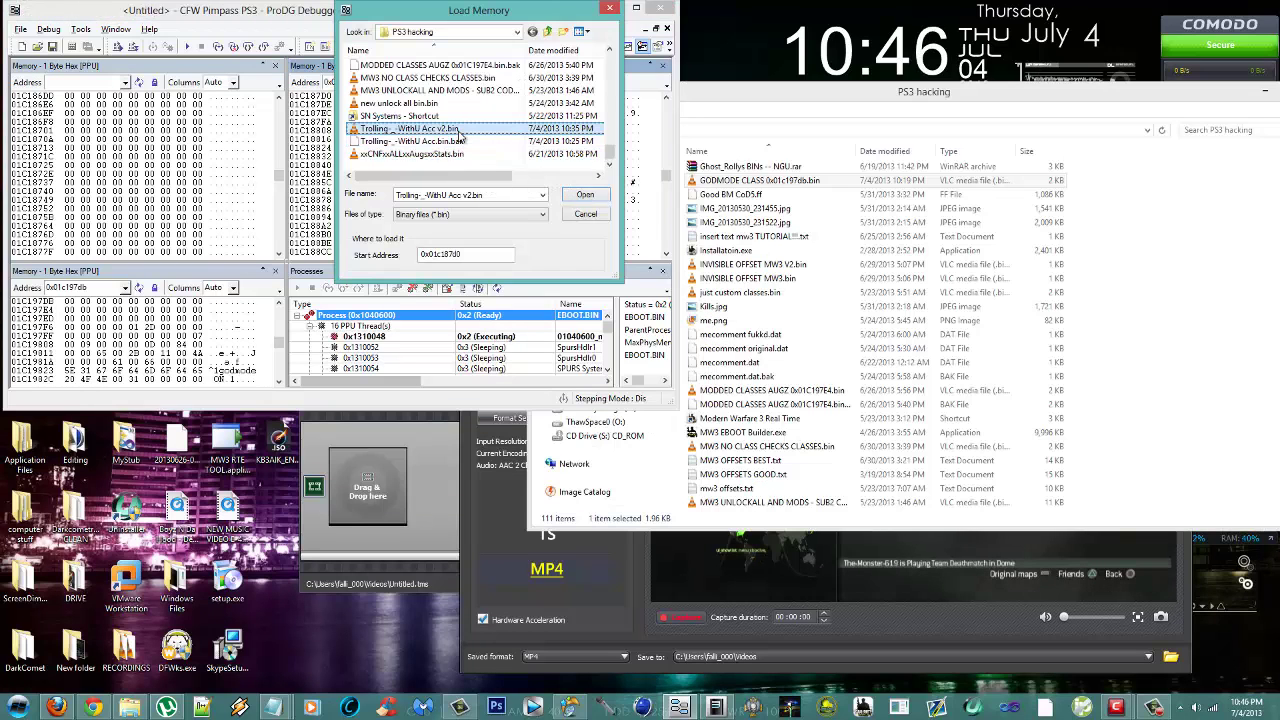
pyautogui.click(459, 130)
pyautogui.doubleClick(459, 130)
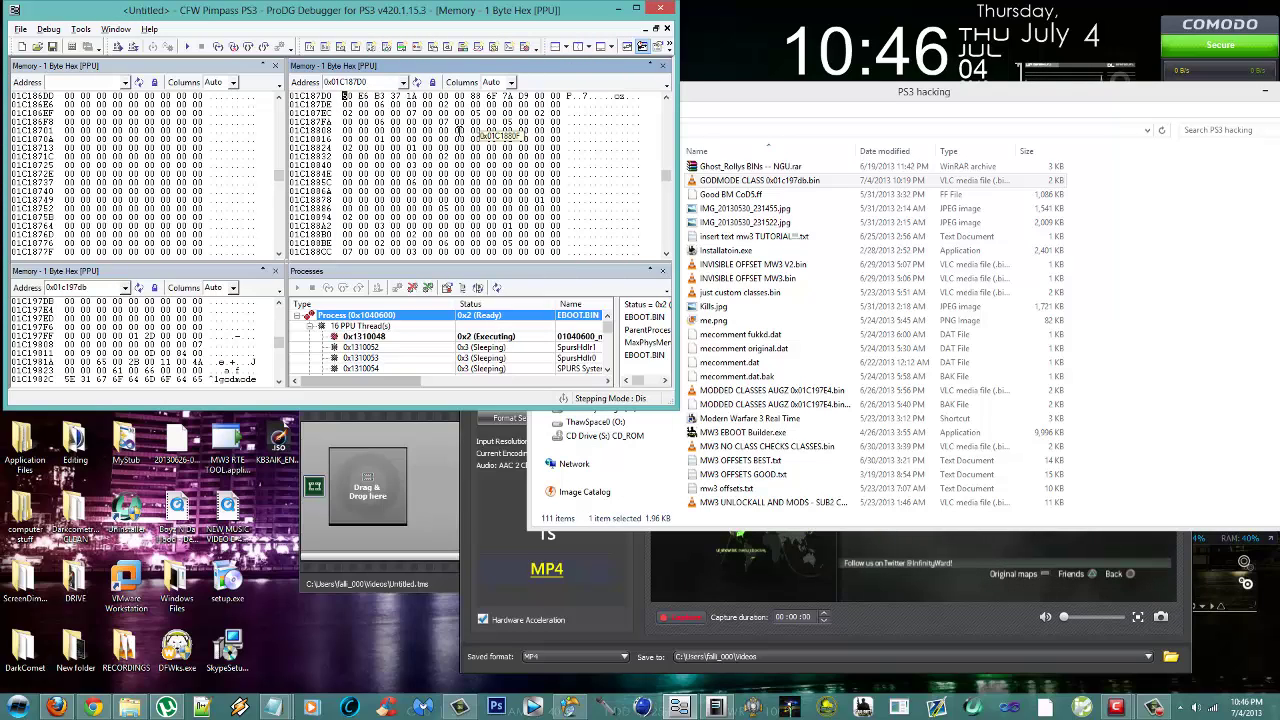
# - Minimize the PS3 hacking folder window and reposition the Capture Module window showing the game preview
pyautogui.click(1264, 91)
pyautogui.moveTo(1008, 285); pyautogui.dragTo(1084, 33)
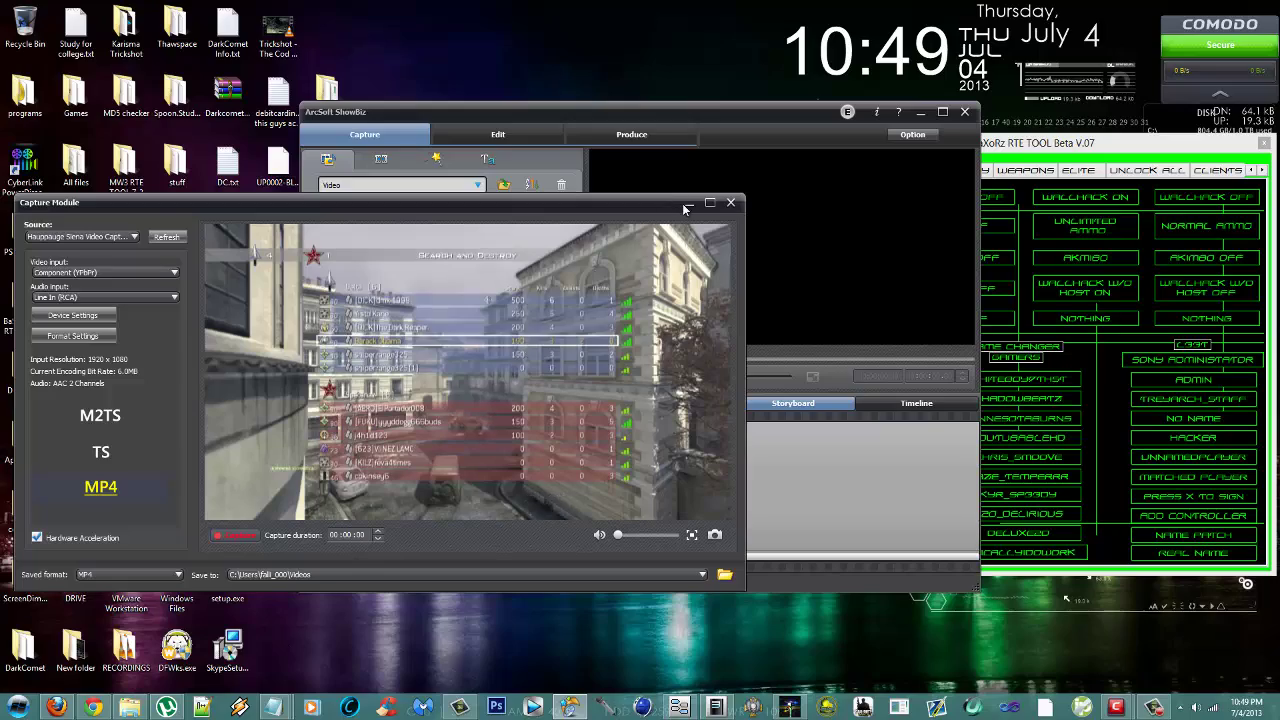
# - Minimize the Capture Module and move the BaSs_HaXoRz RTE TOOL window to the middle of the desktop
pyautogui.click(687, 204)
pyautogui.moveTo(961, 140); pyautogui.dragTo(687, 134)
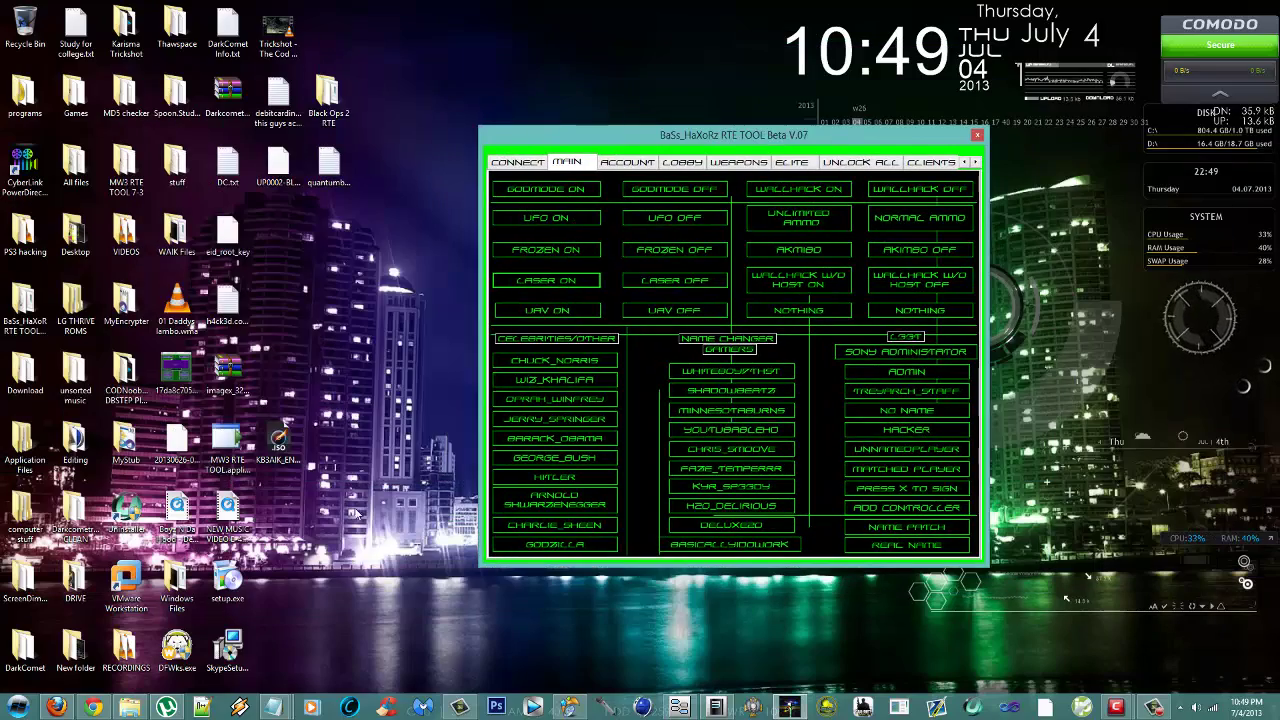
pyautogui.click(58, 706)
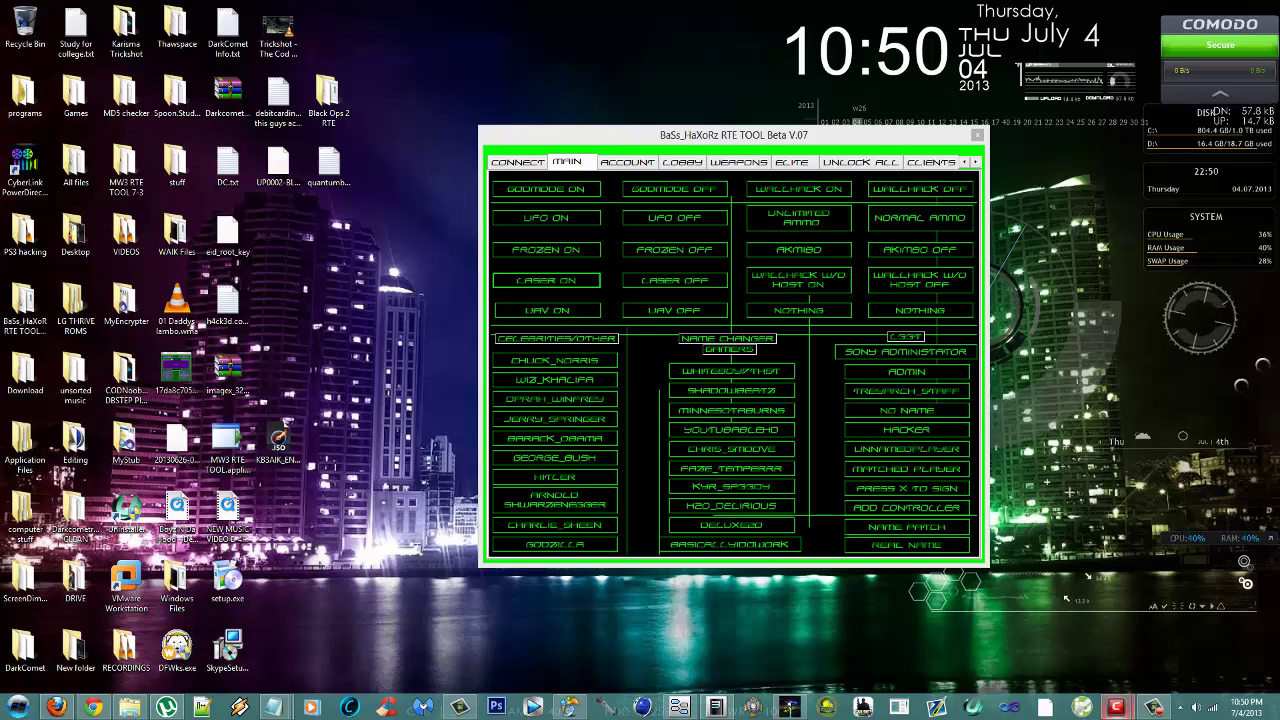
pyautogui.moveTo(898, 141); pyautogui.dragTo(517, 66)
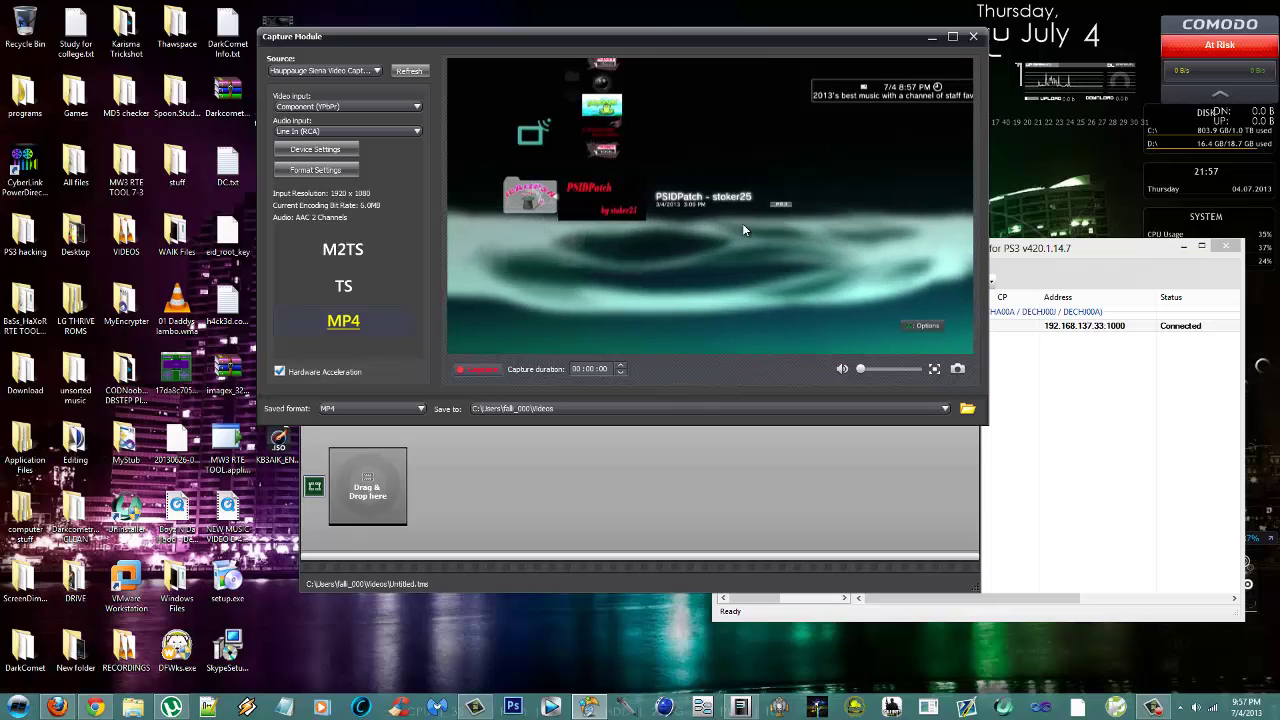
pyautogui.click(1152, 708)
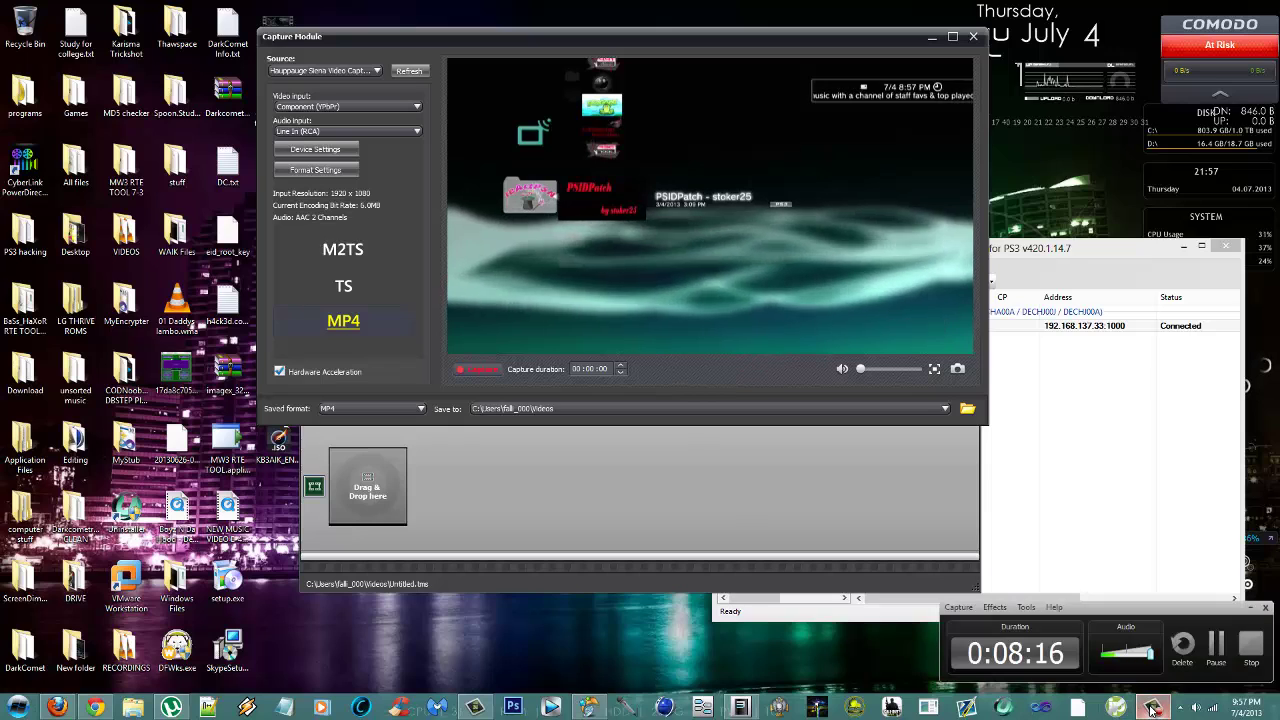